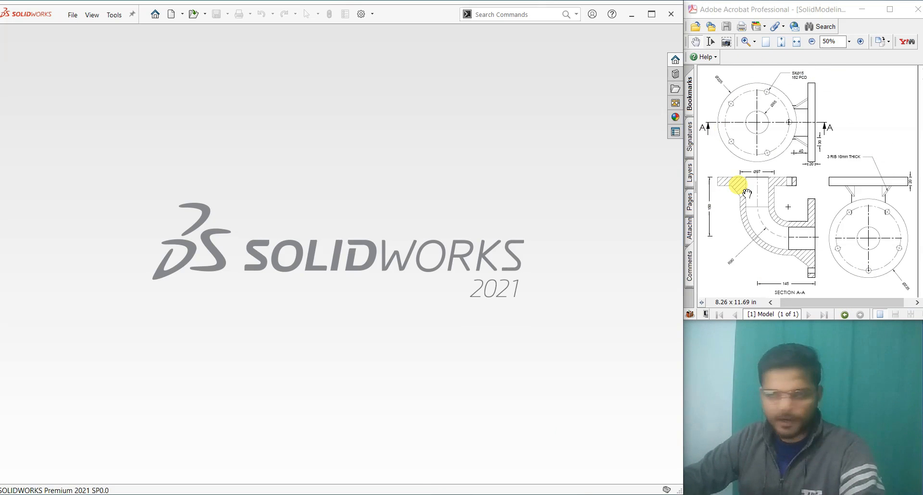
- Examine the flanged pipe elbow drawing at a larger size, including its plan, section A-A and side views
scroll(793, 202, down, 1)
scroll(793, 240, up, 1)
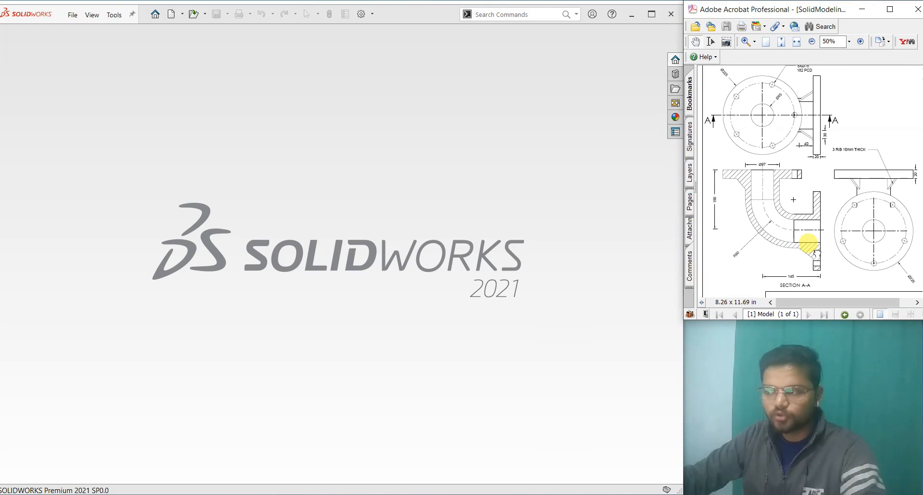
scroll(824, 259, up, 1)
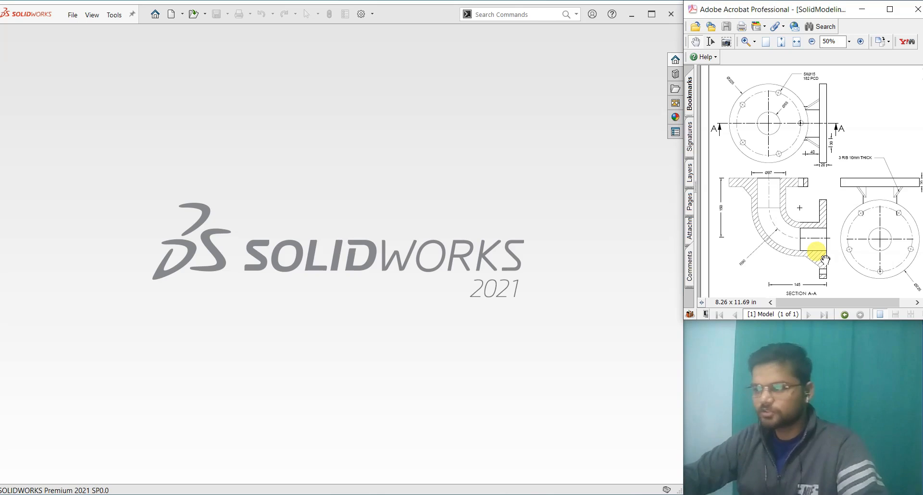
click(890, 10)
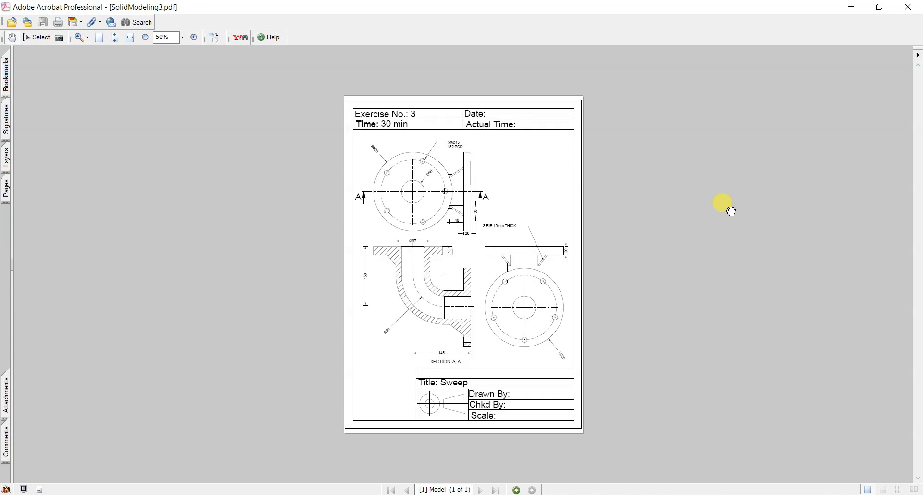
click(194, 37)
drag(436, 219, 442, 257)
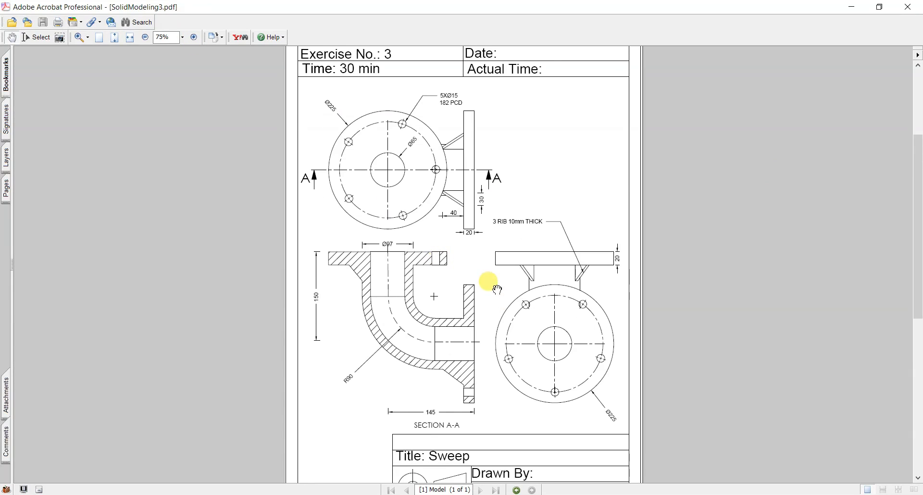
drag(485, 284, 498, 319)
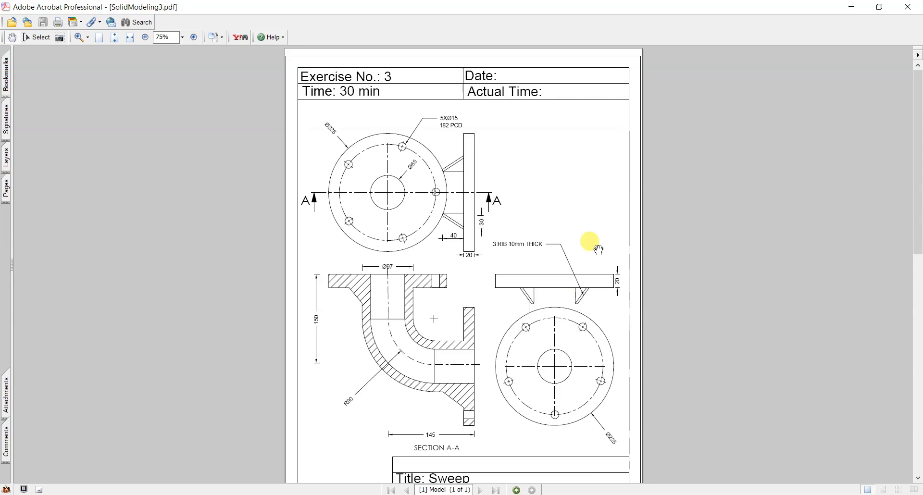
scroll(533, 385, down, 3)
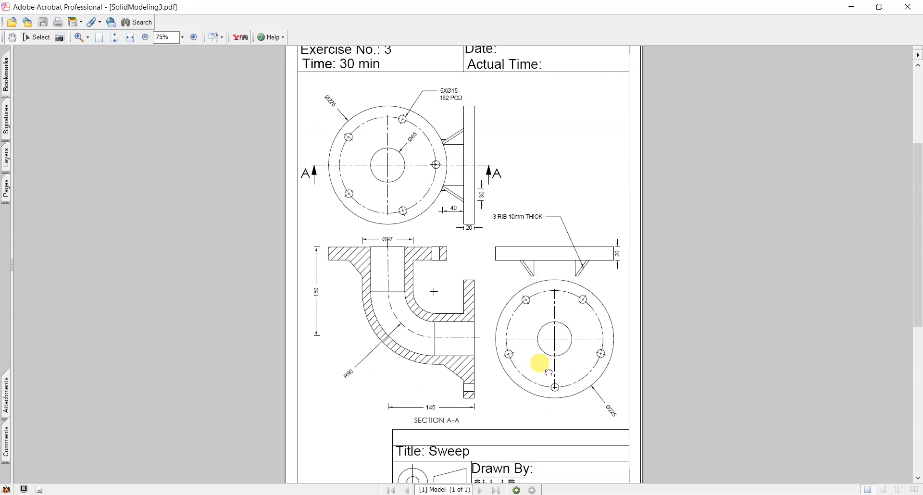
scroll(532, 308, up, 3)
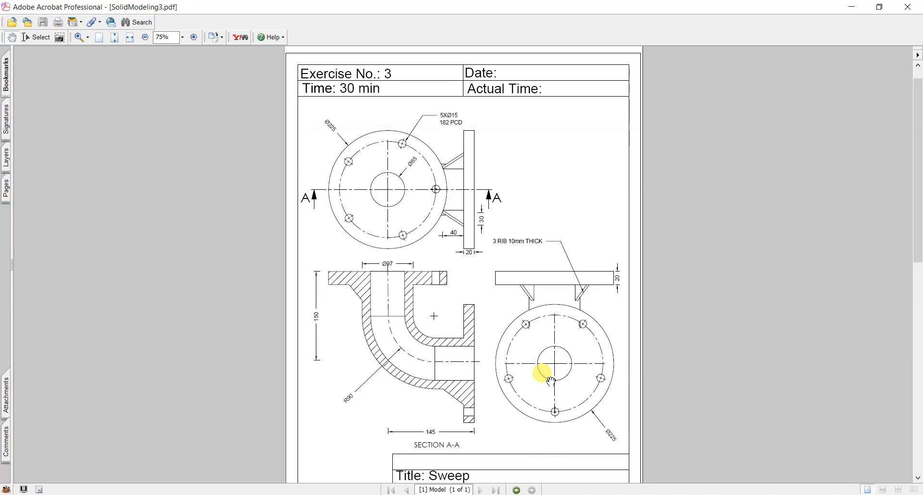
scroll(551, 381, down, 3)
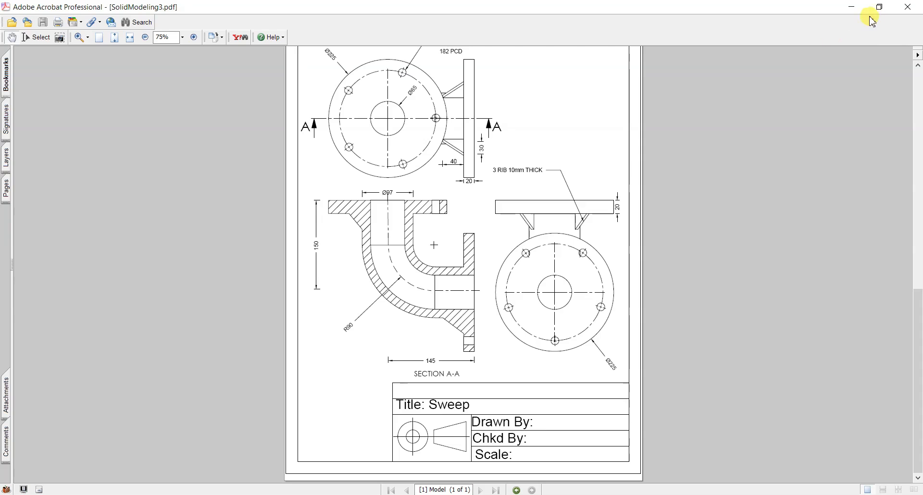
scroll(514, 274, up, 1)
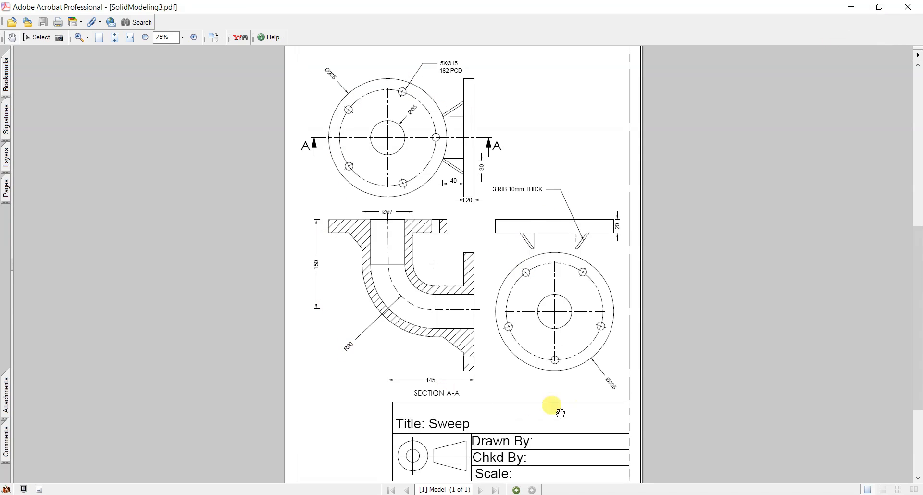
scroll(500, 99, down, 1)
scroll(506, 188, up, 3)
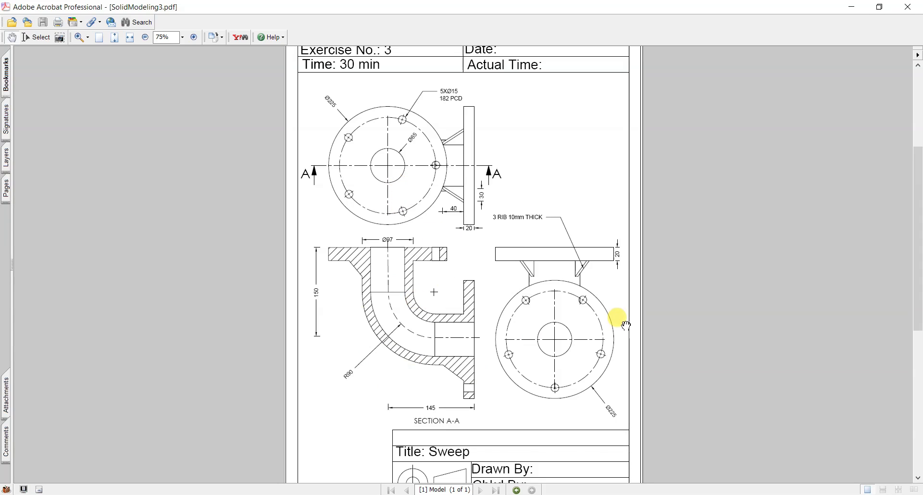
- Restore the drawing to its smaller window and set its zoom to 50% so all views are readable
click(879, 7)
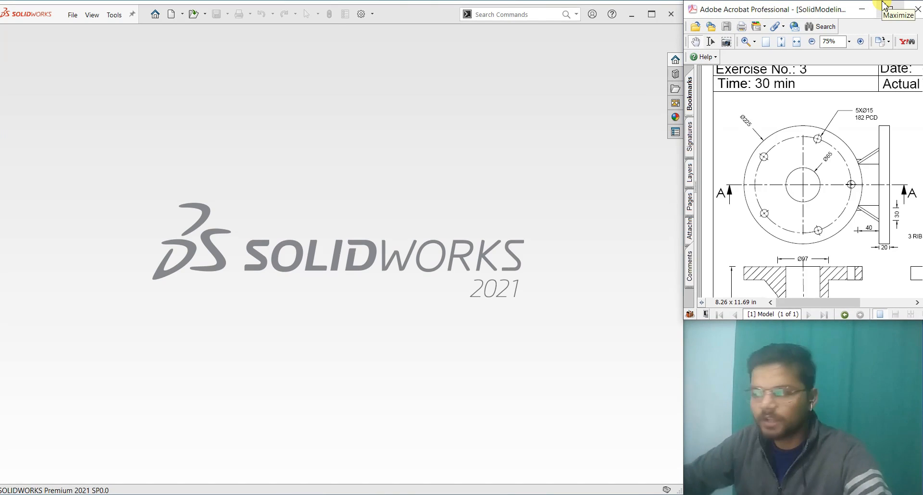
click(811, 42)
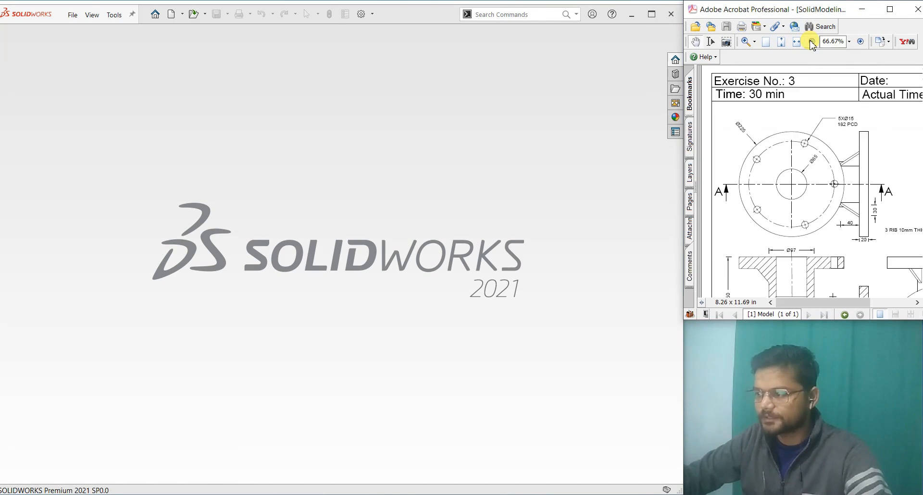
click(811, 42)
drag(843, 199, 843, 163)
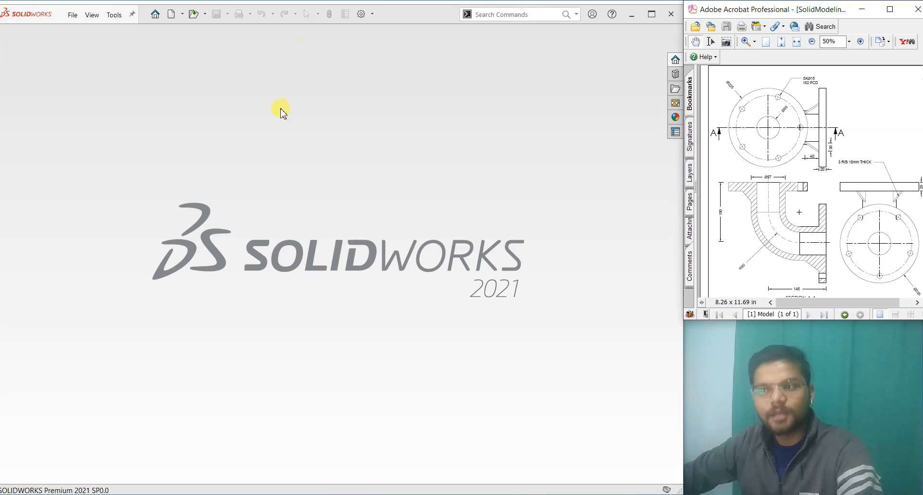
- Switch to SOLIDWORKS, create a new part and start a sketch on the Top Plane
click(73, 14)
click(79, 32)
click(412, 345)
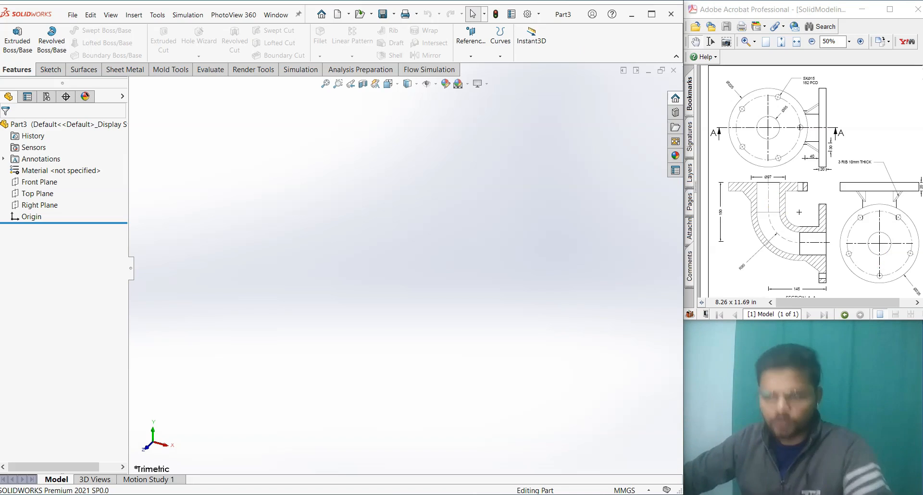
click(47, 195)
click(53, 179)
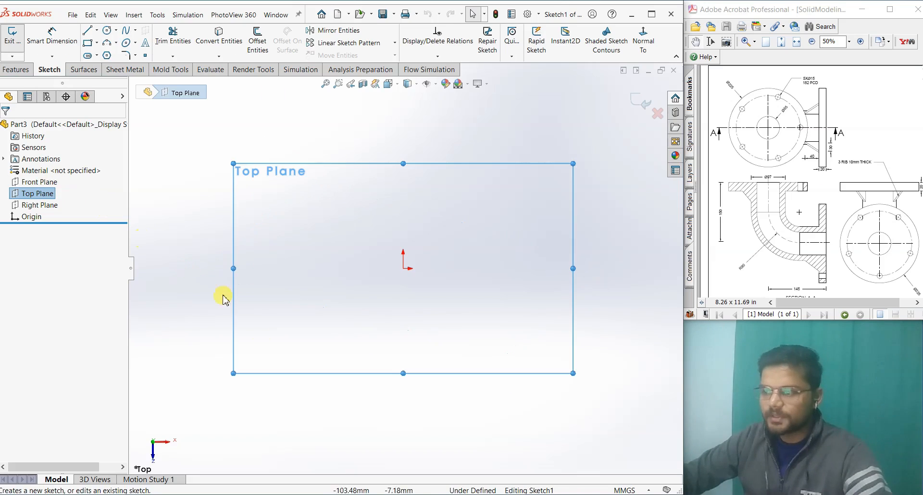
click(333, 422)
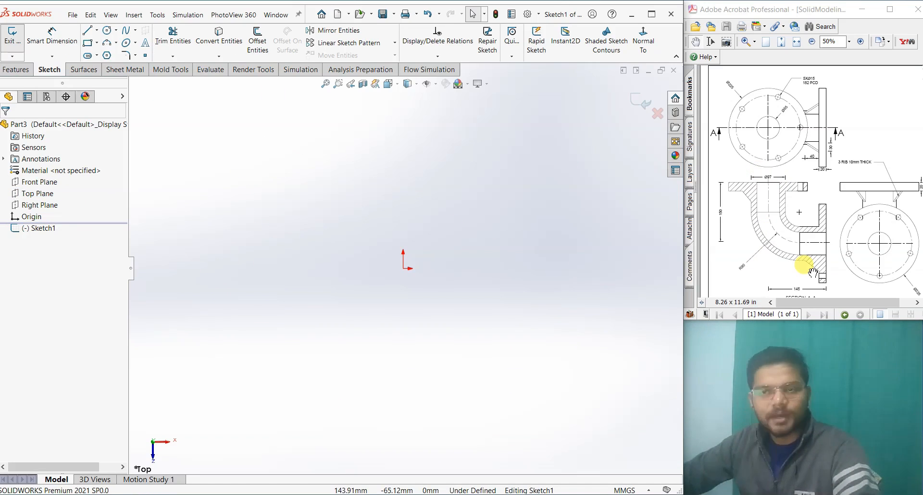
- Examine the drawing's plan view and section A-A closely for the inner and outer pipe diameters and the bend geometry
click(860, 42)
click(860, 42)
click(860, 41)
scroll(836, 158, down, 3)
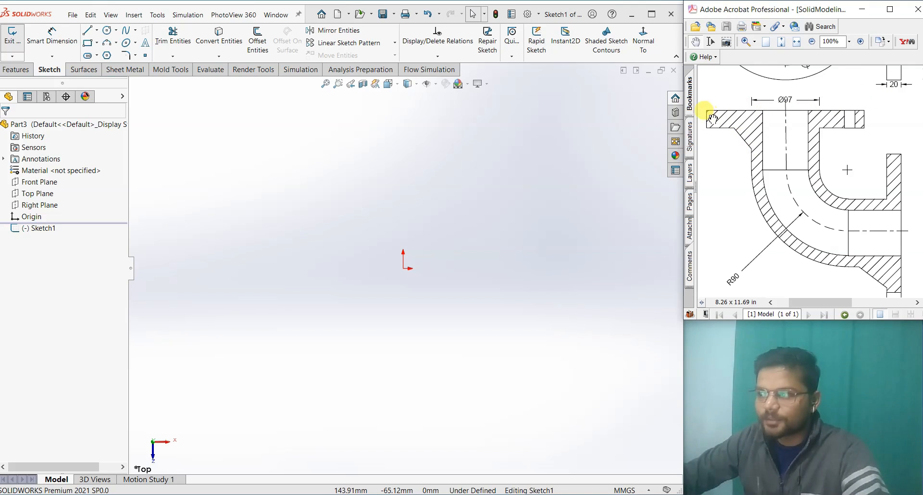
drag(845, 120, 888, 216)
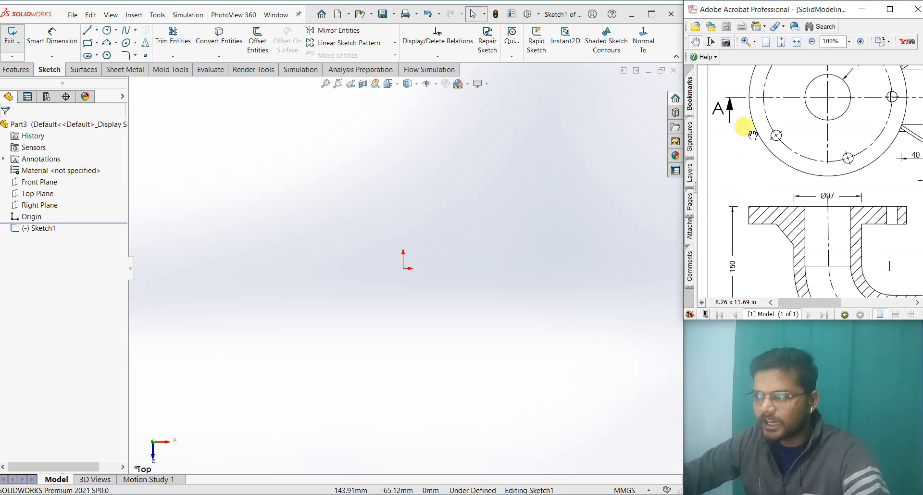
mouse_move(826, 214)
mouse_down()
mouse_move(790, 217)
mouse_move(796, 231)
mouse_up()
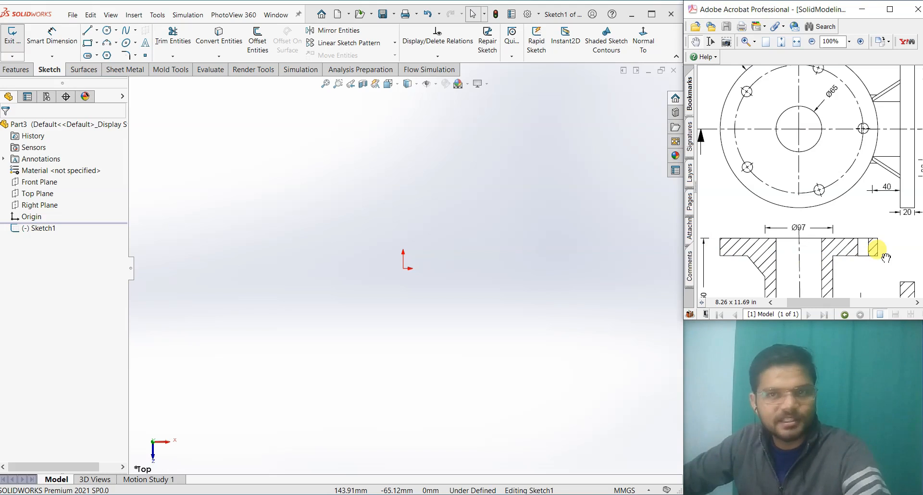
drag(865, 267, 835, 193)
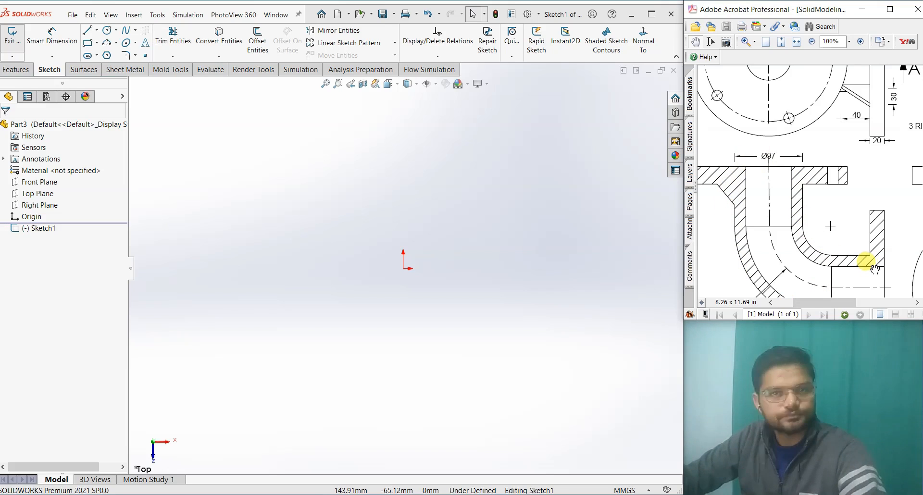
drag(872, 194, 865, 246)
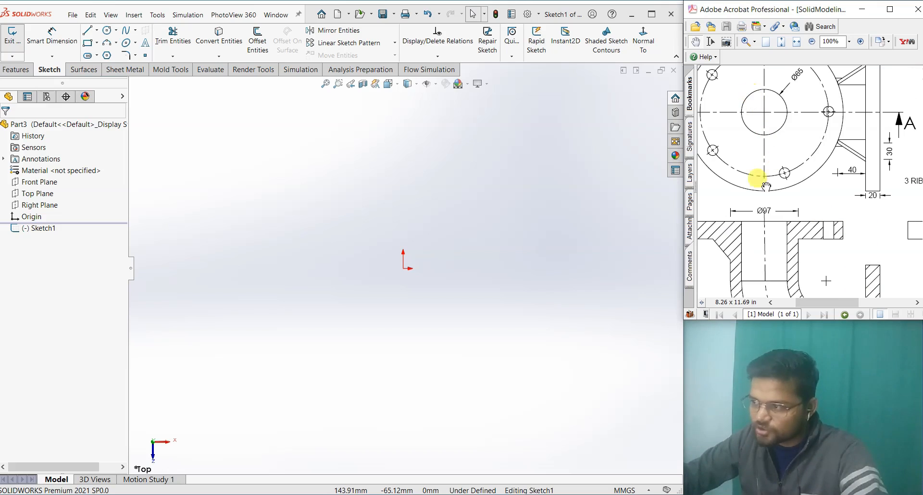
scroll(766, 186, down, 3)
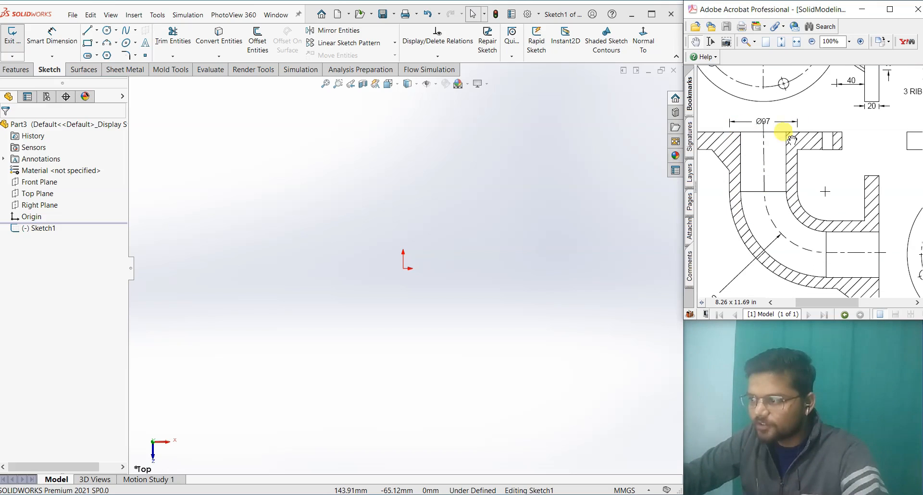
scroll(797, 247, up, 3)
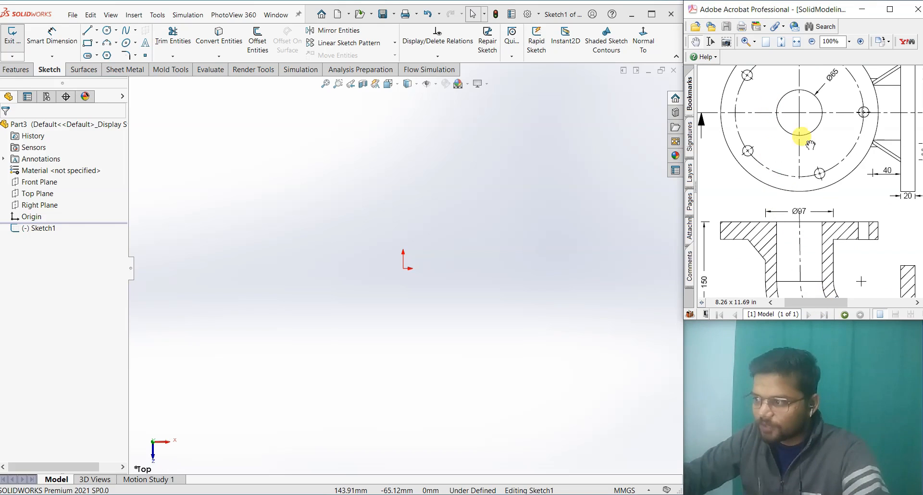
scroll(811, 194, down, 4)
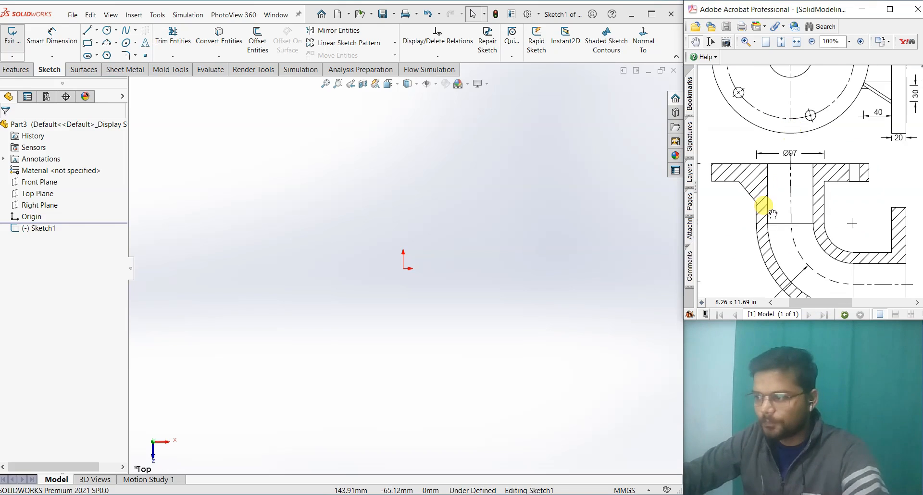
scroll(793, 211, up, 5)
mouse_move(813, 266)
mouse_down()
mouse_move(798, 188)
mouse_move(795, 195)
mouse_up()
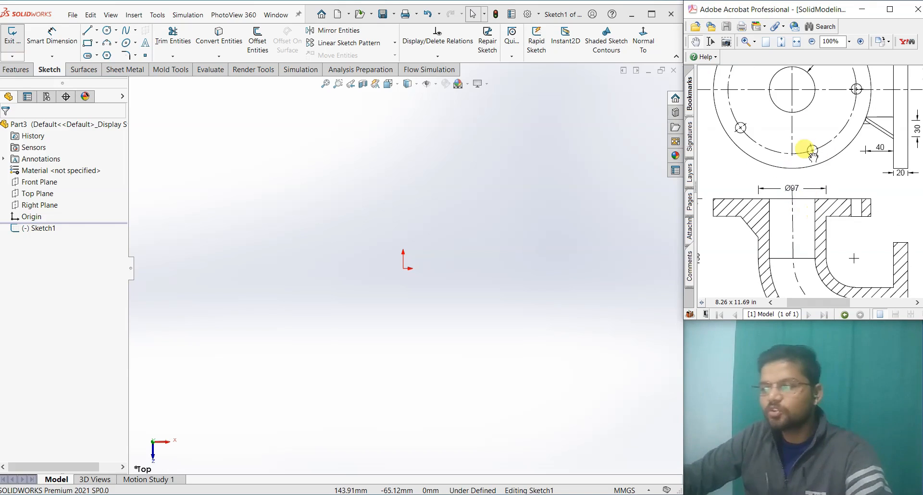
click(813, 44)
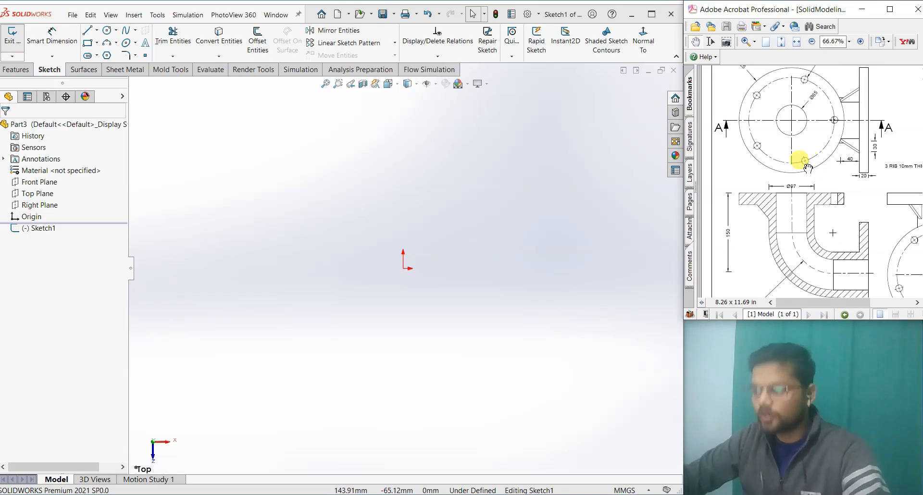
drag(818, 268, 805, 246)
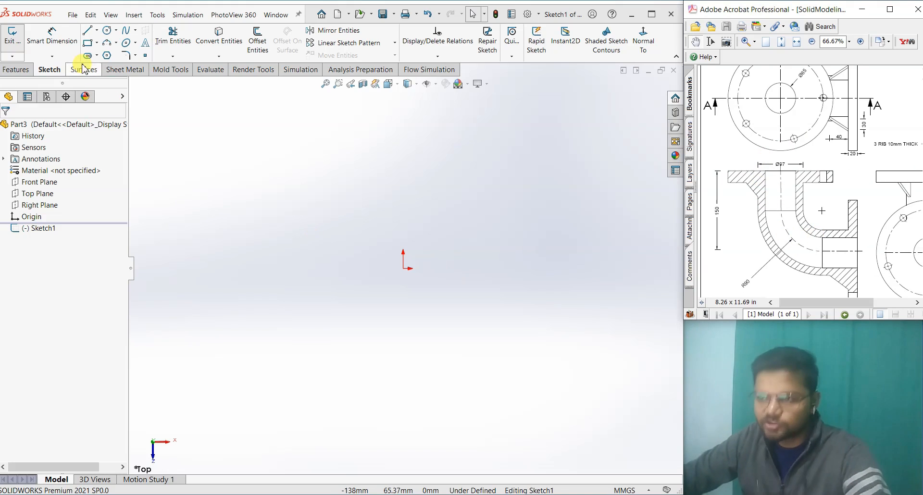
- Sketch two concentric circles centred on the origin, with the outer one about 114 mm in diameter
click(107, 30)
drag(404, 268, 442, 320)
key(Escape)
- Dimension the inner circle with a diameter of 65 mm
right_drag(459, 329, 474, 207)
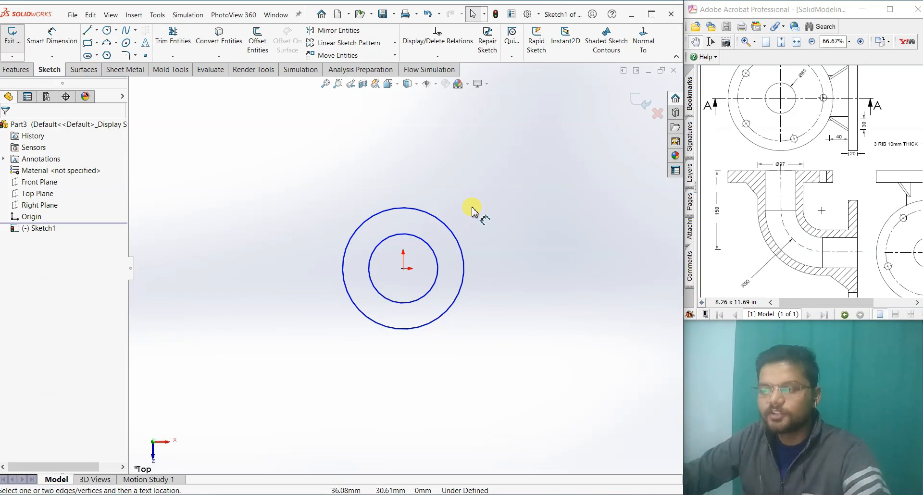
click(438, 263)
click(530, 221)
text(65)
key(Return)
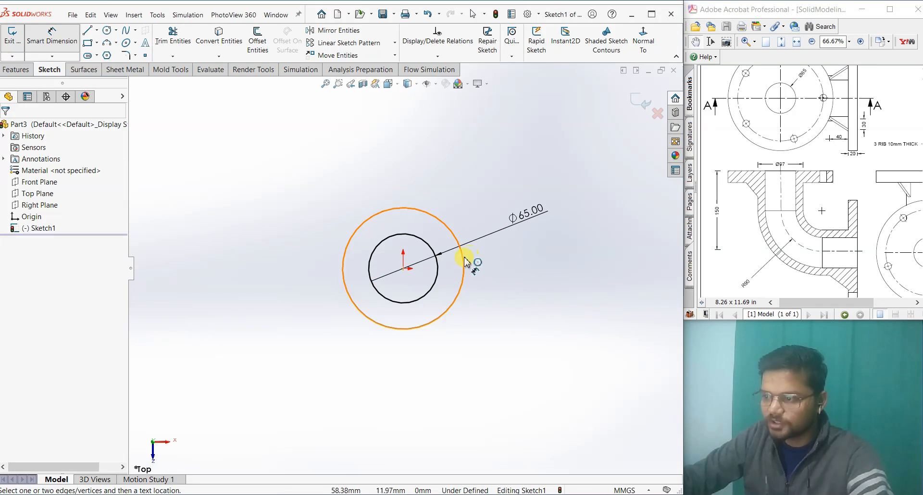
- Dimension the outer circle with a diameter of 97 mm and finish the pipe profile sketch
click(467, 263)
click(497, 272)
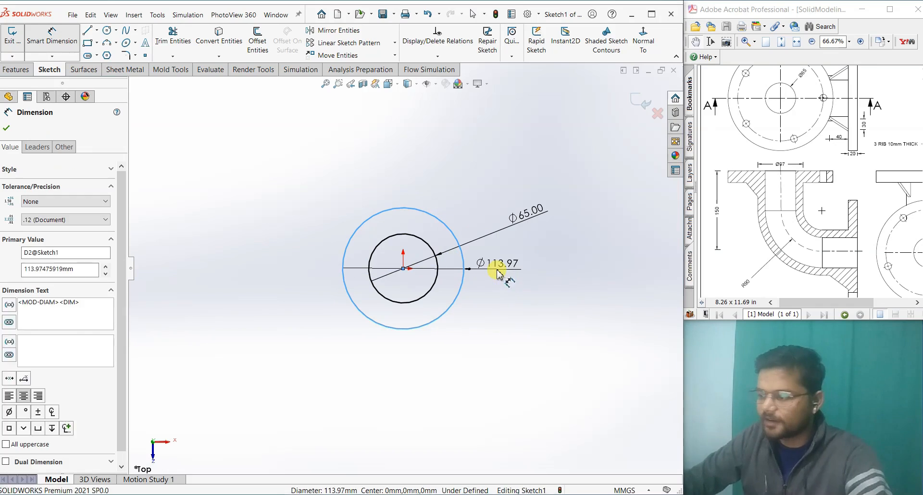
text(97)
key(Return)
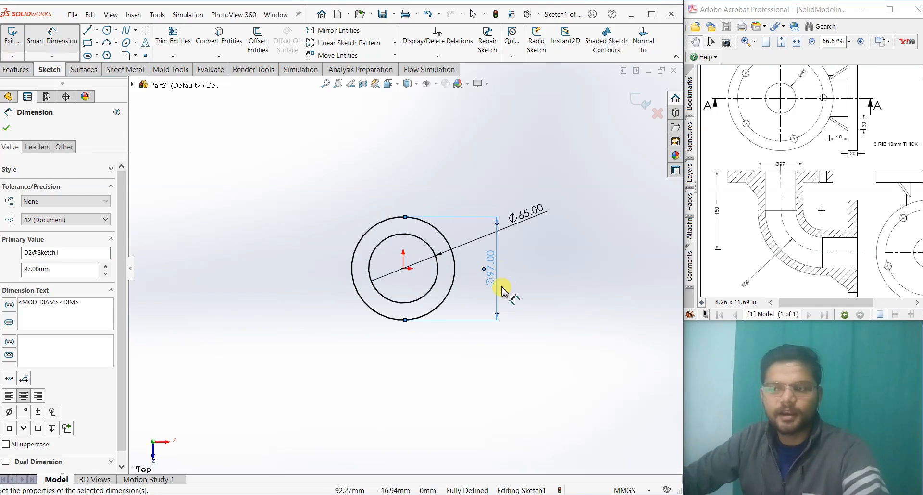
click(7, 127)
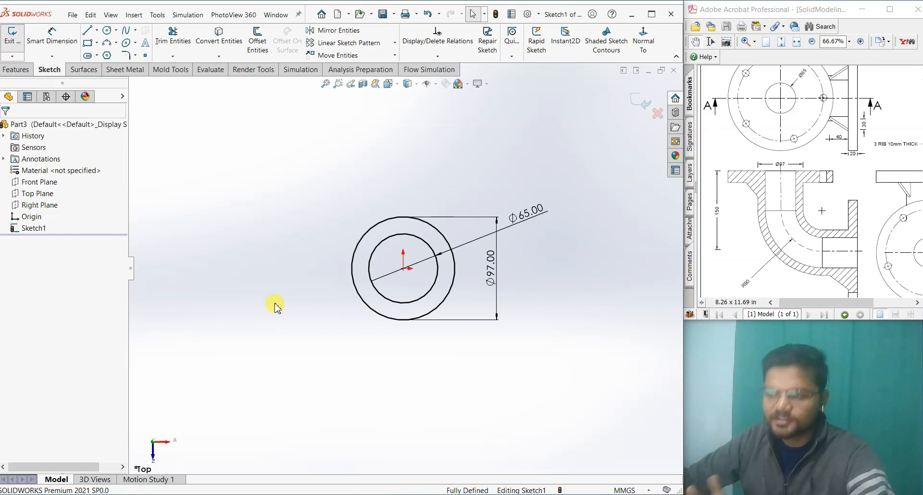
click(642, 102)
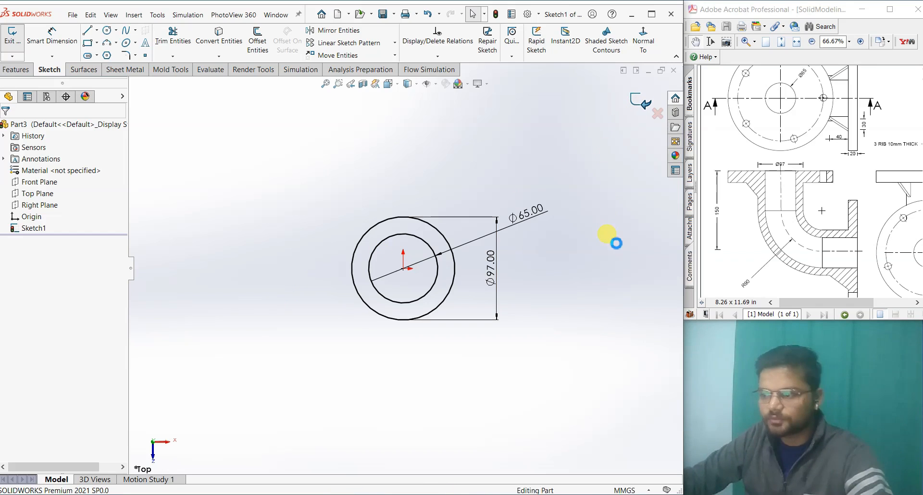
- Start a new sketch on the Front Plane for the sweep path
click(40, 206)
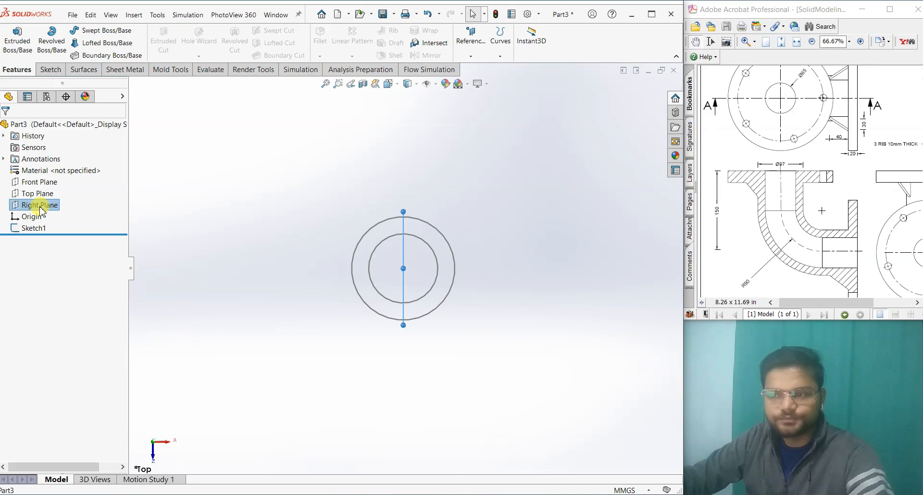
click(48, 183)
click(56, 169)
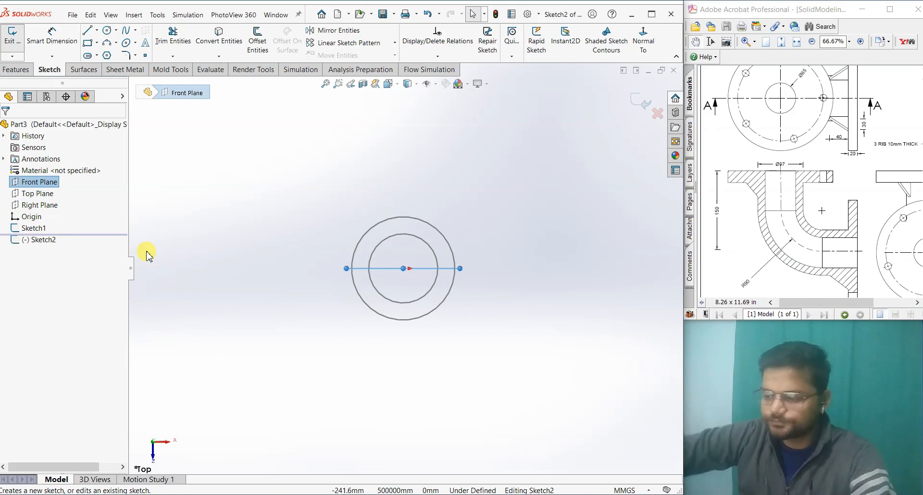
scroll(511, 361, up, 5)
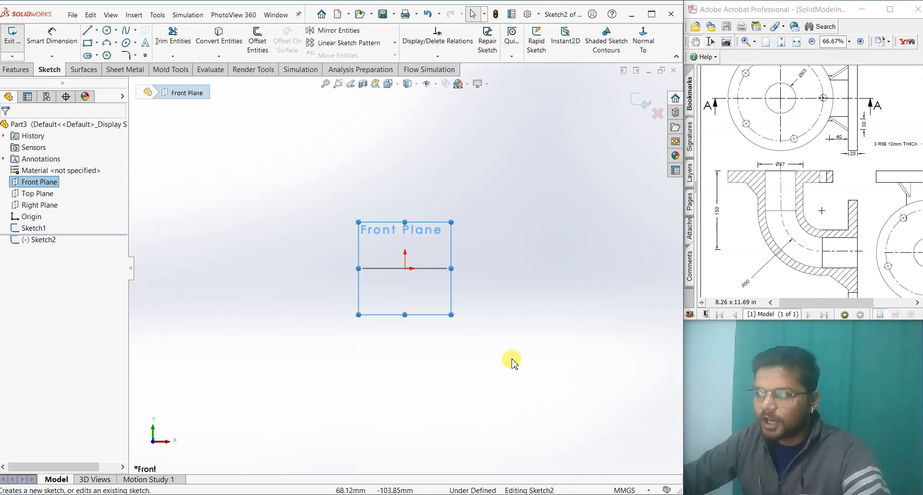
click(439, 254)
scroll(453, 278, down, 2)
scroll(470, 347, up, 3)
scroll(470, 347, down, 1)
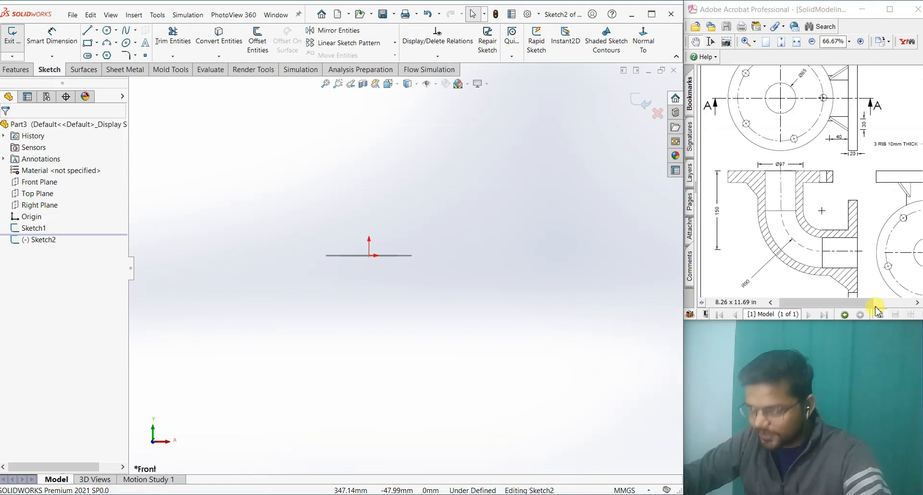
- Sketch an L-shaped path from the origin, about 129 mm straight down and then about 155 mm horizontally to the right
click(87, 31)
click(369, 256)
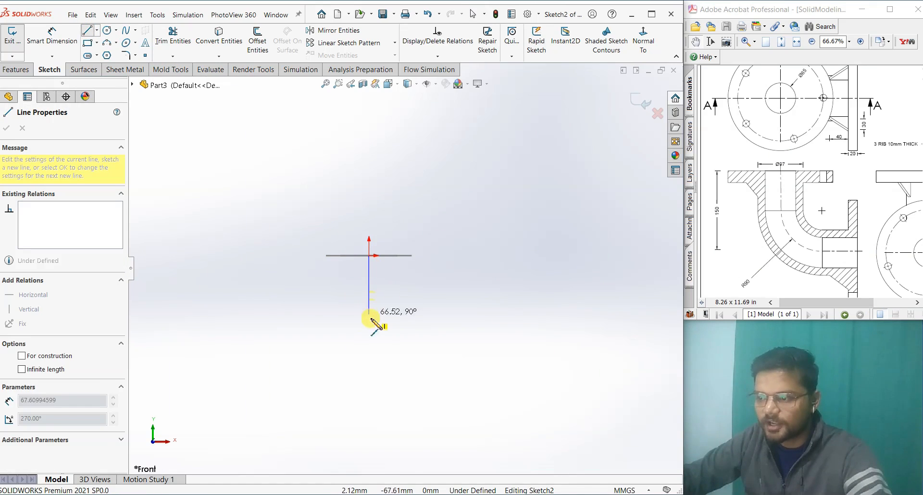
click(369, 369)
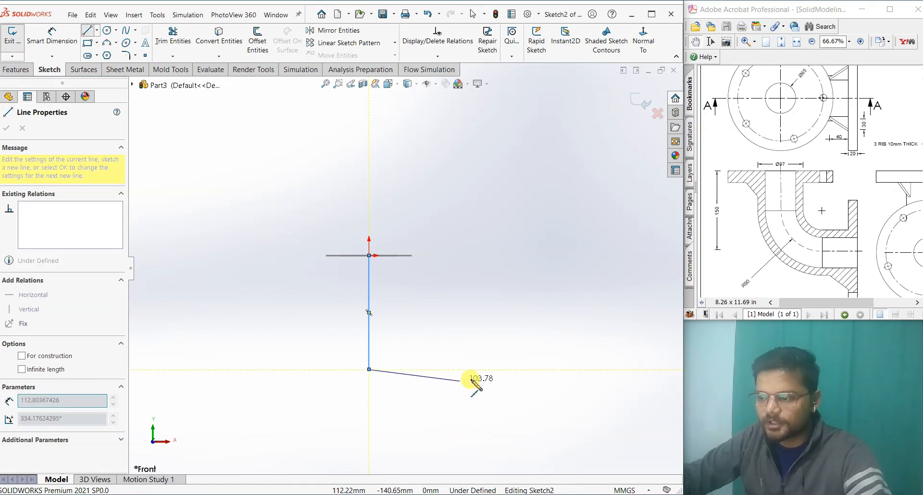
right_click(505, 369)
click(515, 374)
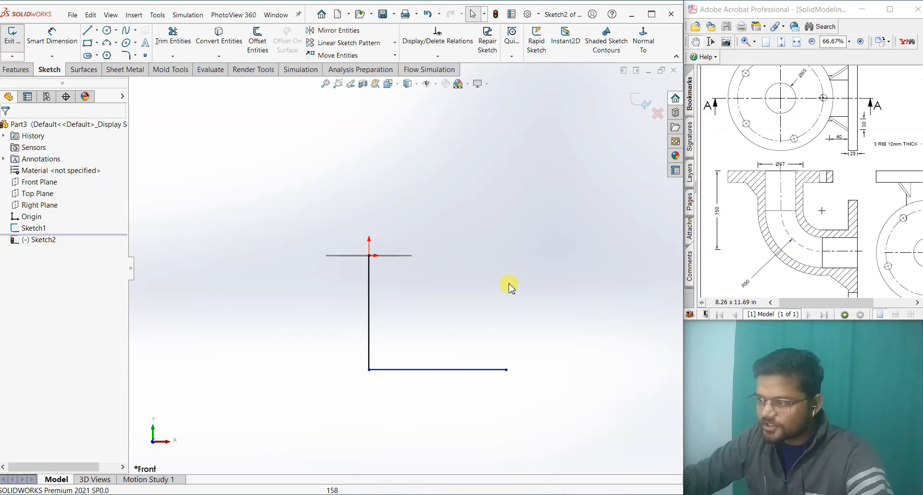
- Dimension the vertical line of the path with a length of 150 mm
key(d)
click(368, 321)
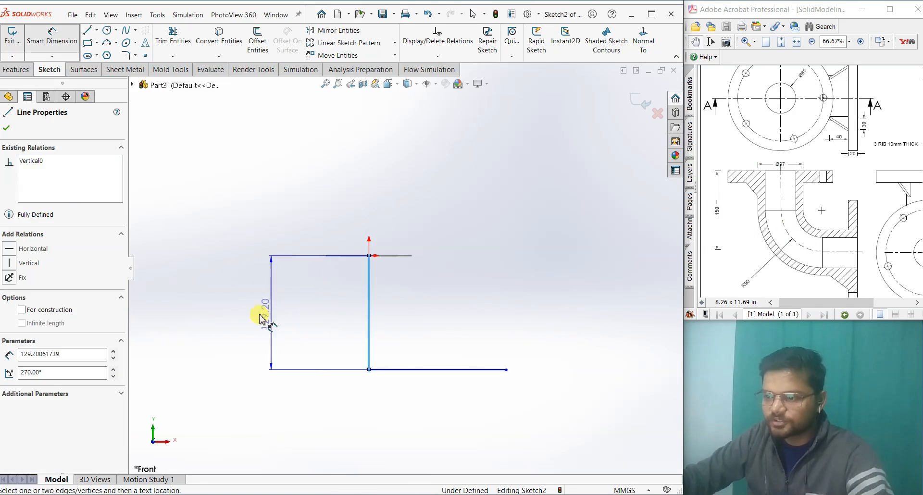
click(249, 312)
text(150)
key(Return)
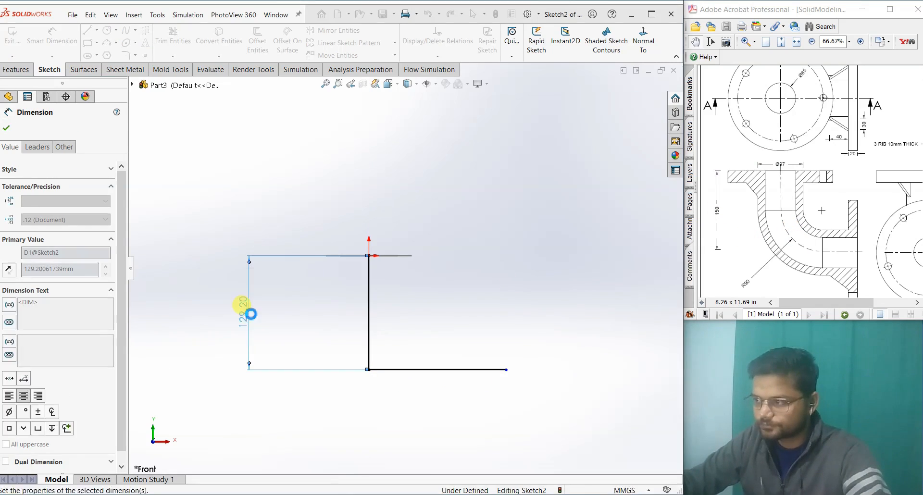
click(546, 353)
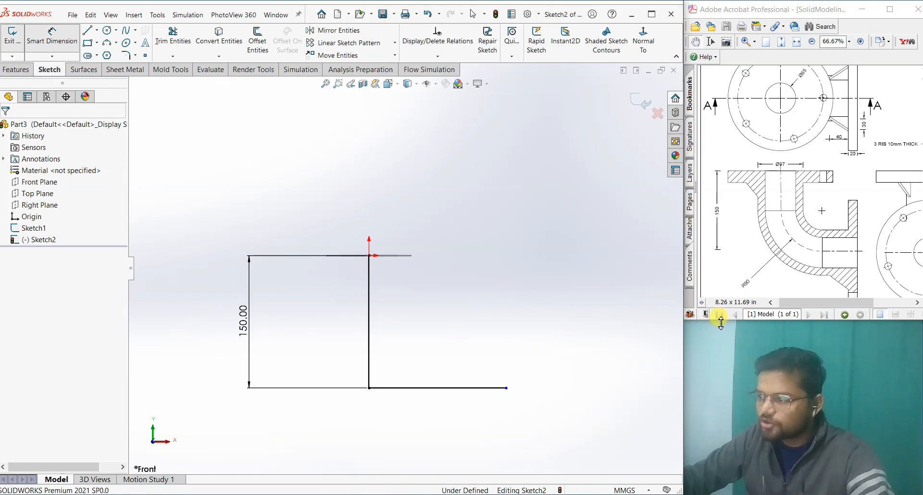
- Dimension the horizontal line of the path with the 145 mm length from the drawing's section A-A
click(844, 229)
scroll(839, 195, down, 3)
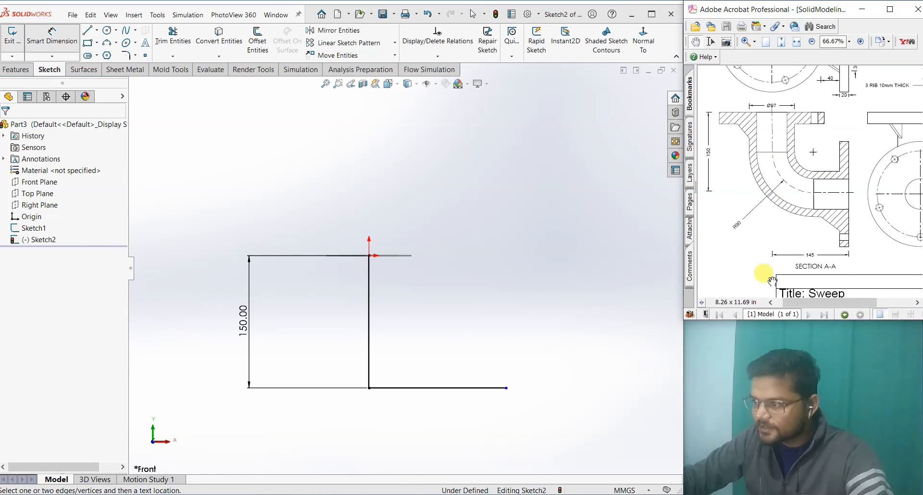
click(423, 390)
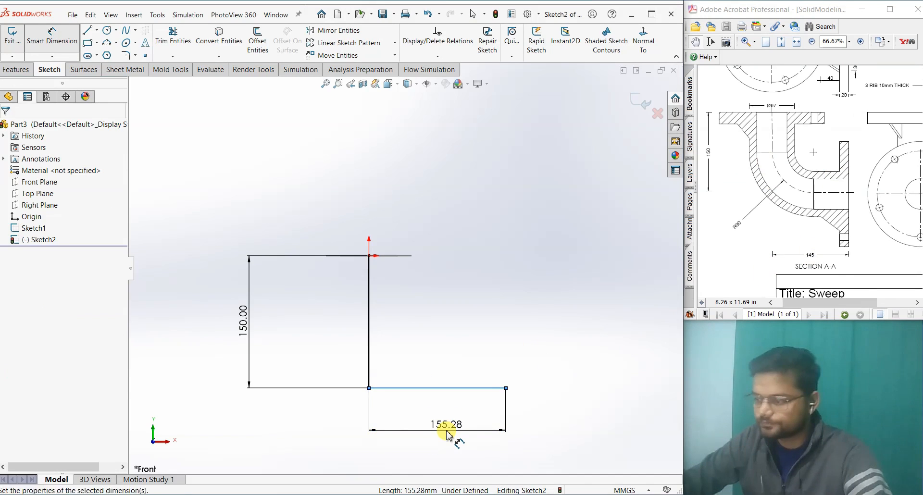
click(444, 428)
text(4)
key(BackSpace)
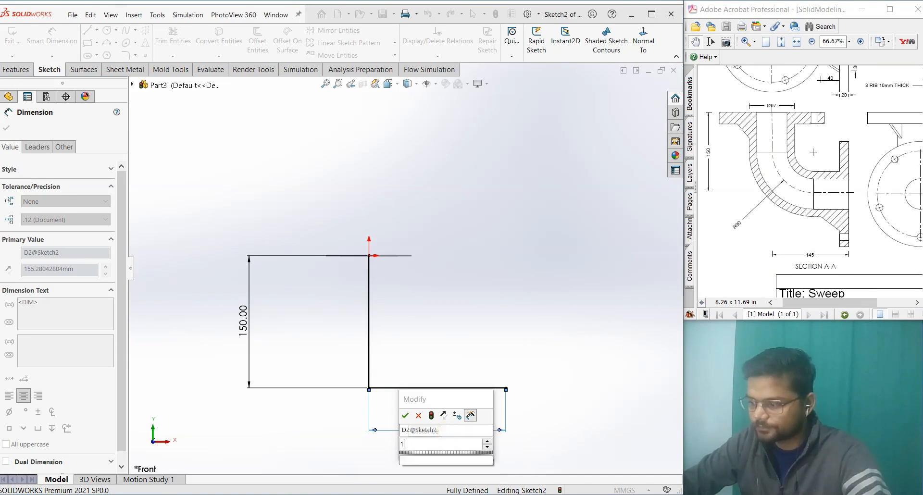
key(Escape)
click(447, 428)
text(145)
key(Return)
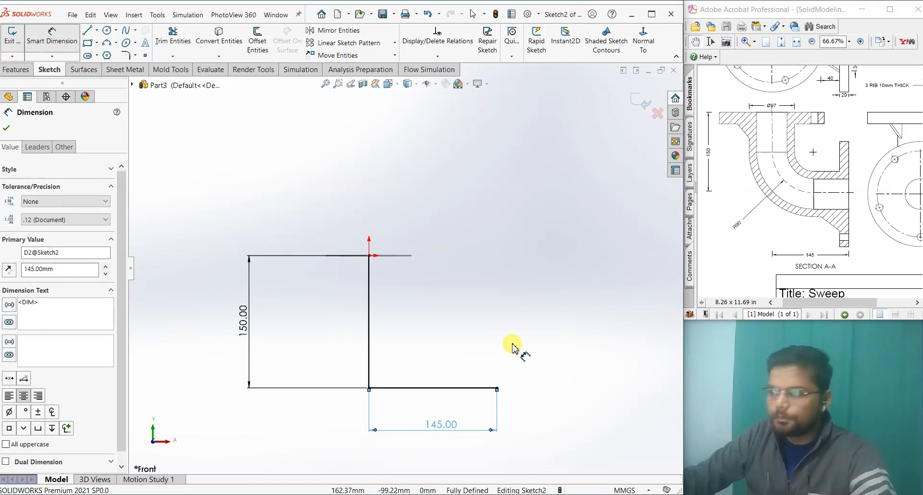
- Round the path's corner with a 90 mm sketch fillet and finish the path sketch
click(126, 54)
click(369, 388)
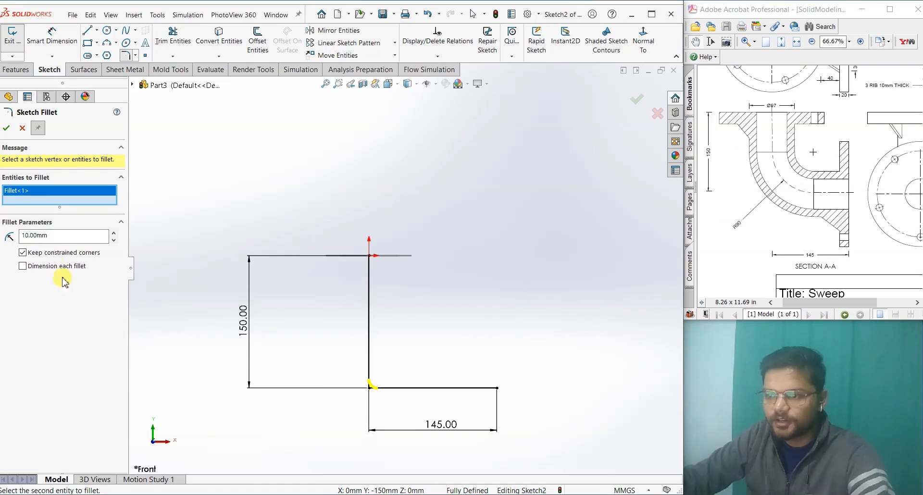
text(90)
key(Return)
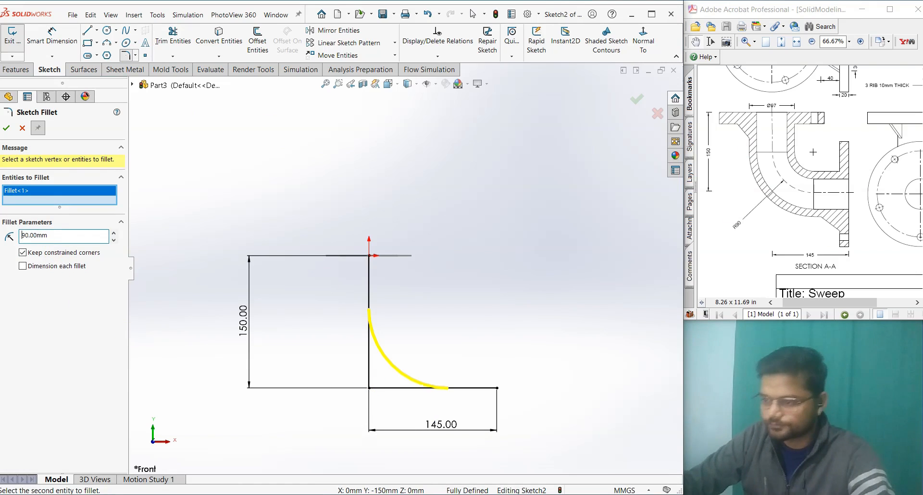
click(7, 128)
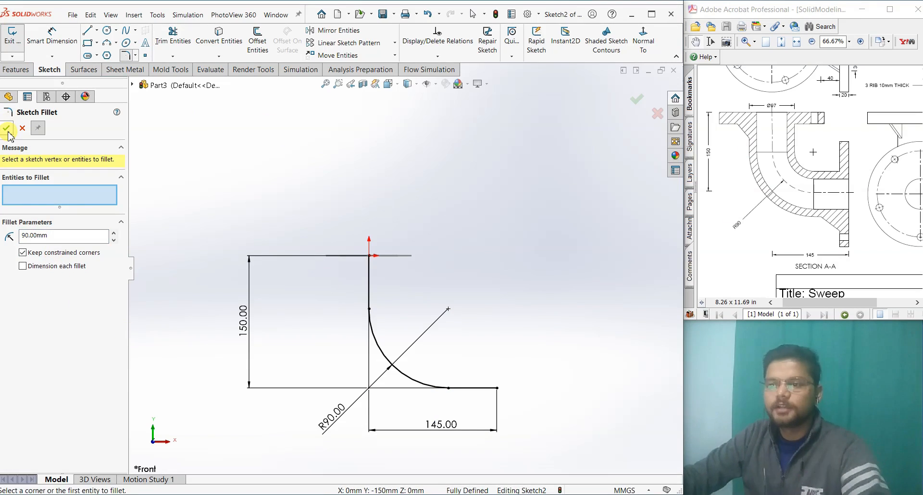
click(7, 127)
- Sweep the two-circle profile along the filleted L-shaped path to create the hollow pipe bend
middle_drag(516, 247, 521, 239)
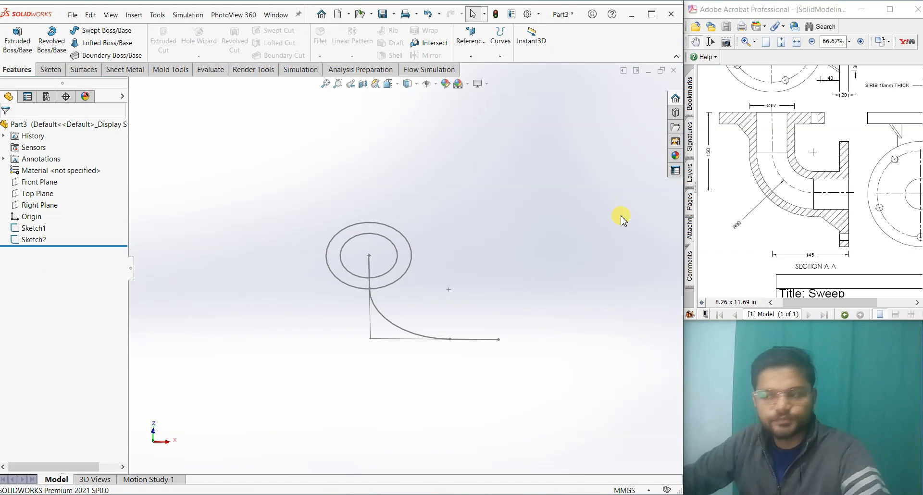
click(85, 30)
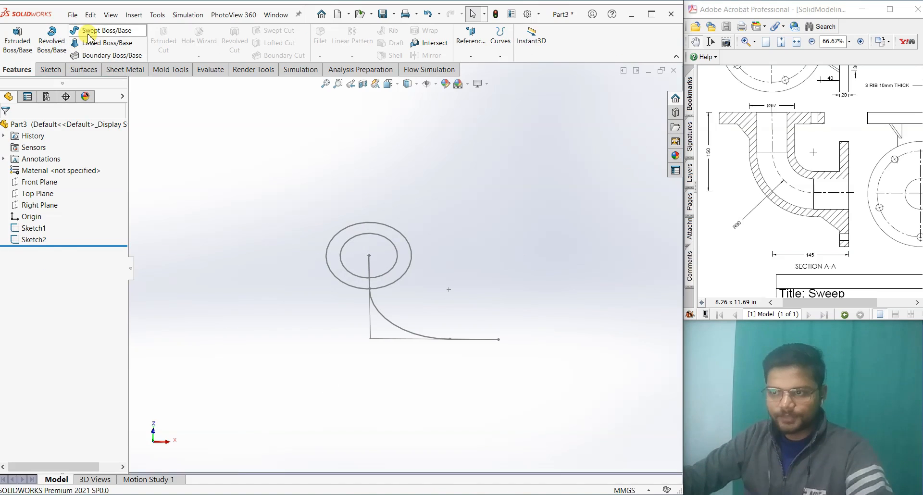
click(363, 228)
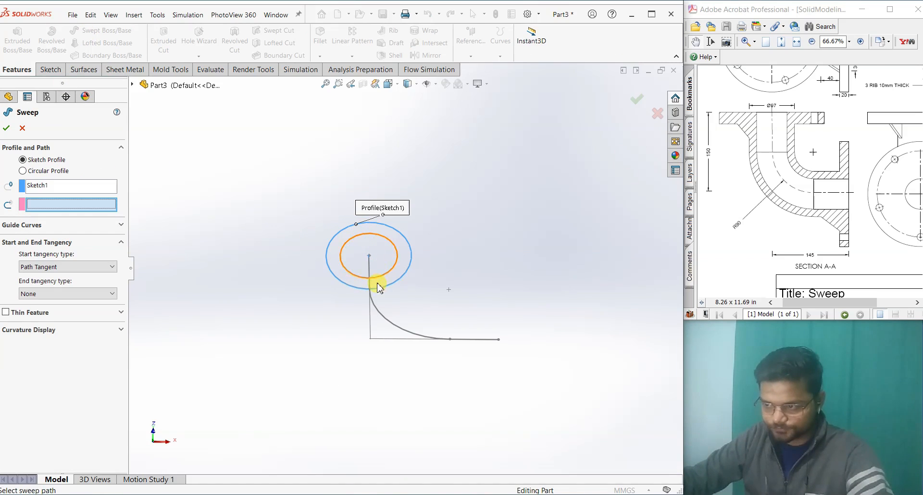
click(375, 310)
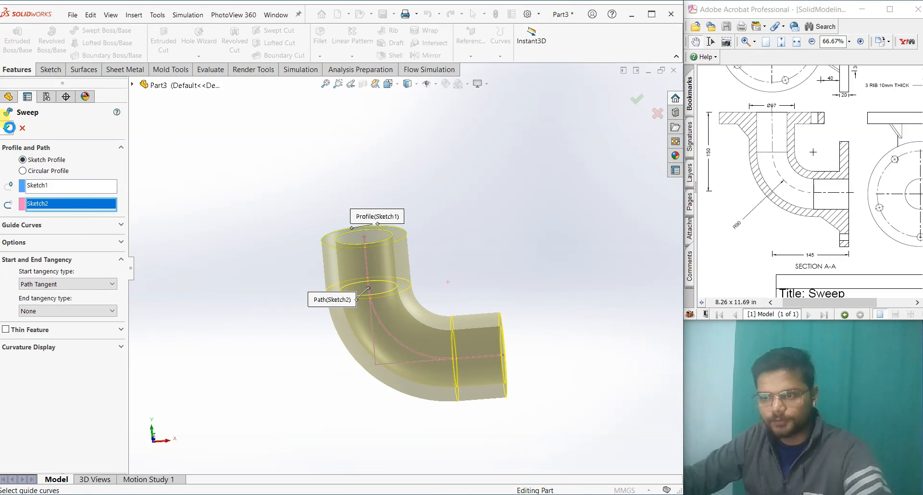
click(636, 99)
- Examine the pipe's interior with a section view cut along the Front Plane, seen from the front
mouse_move(490, 195)
middle_down()
mouse_move(319, 256)
mouse_move(303, 325)
mouse_move(519, 377)
mouse_move(501, 318)
middle_up()
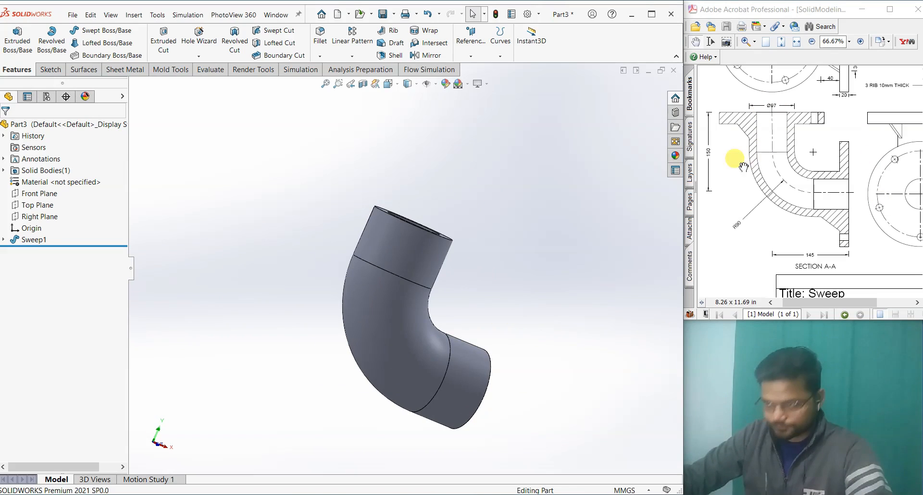
click(363, 84)
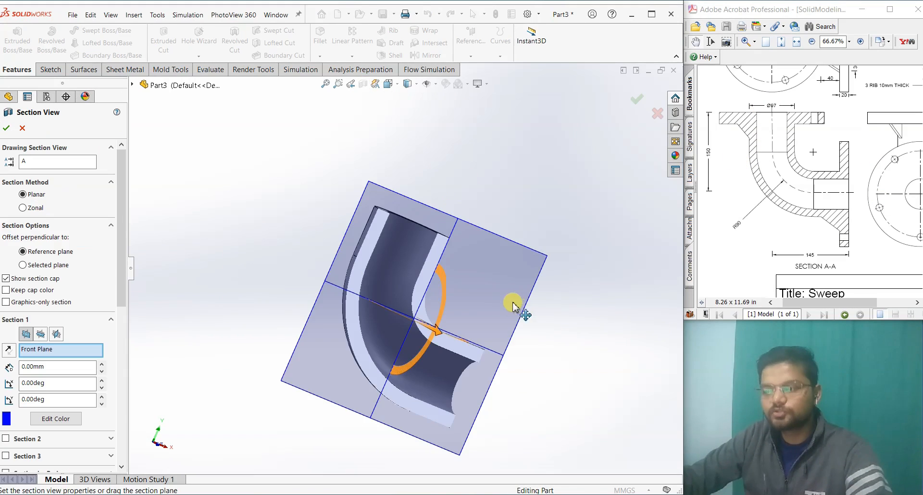
middle_drag(472, 235, 497, 274)
key(space)
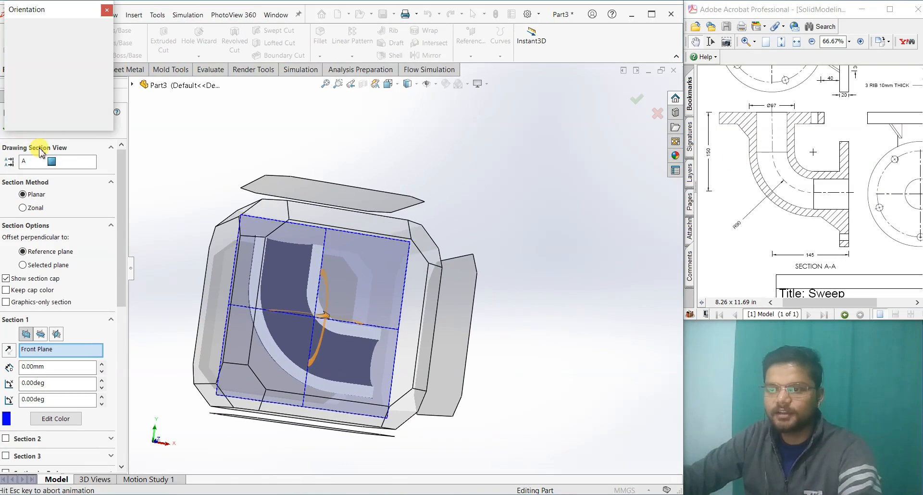
click(106, 9)
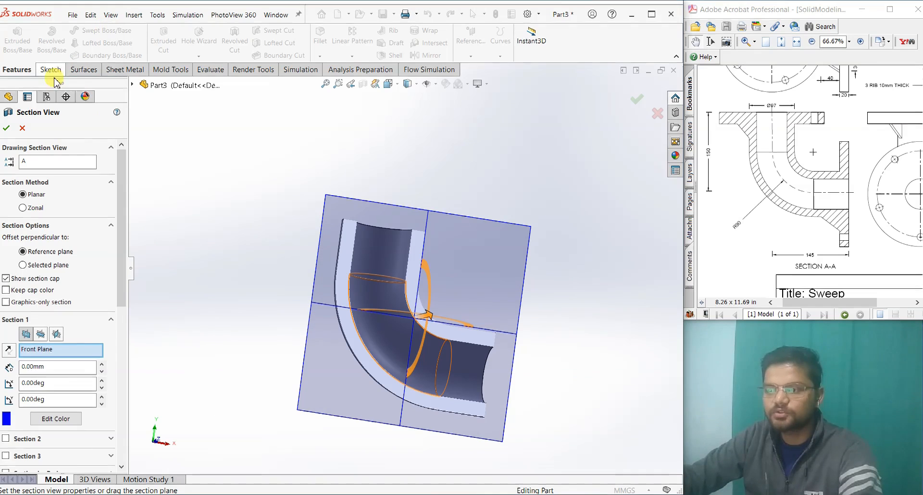
click(17, 126)
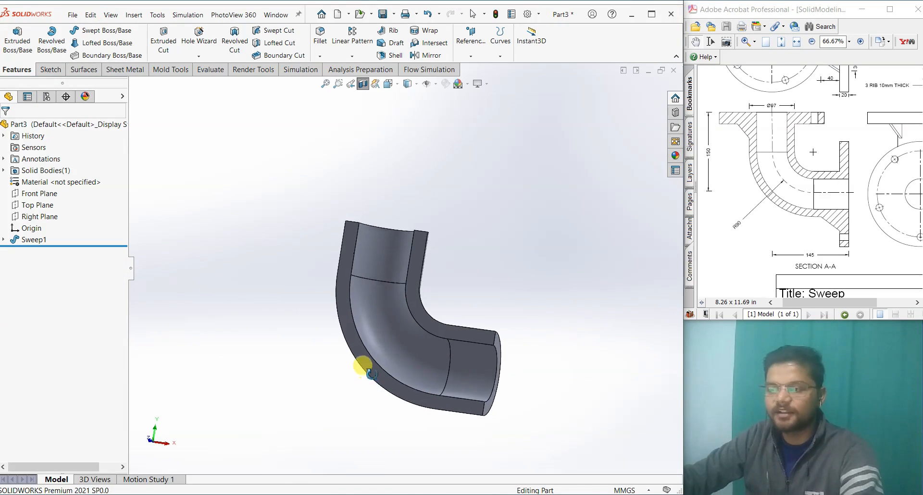
key(space)
click(461, 291)
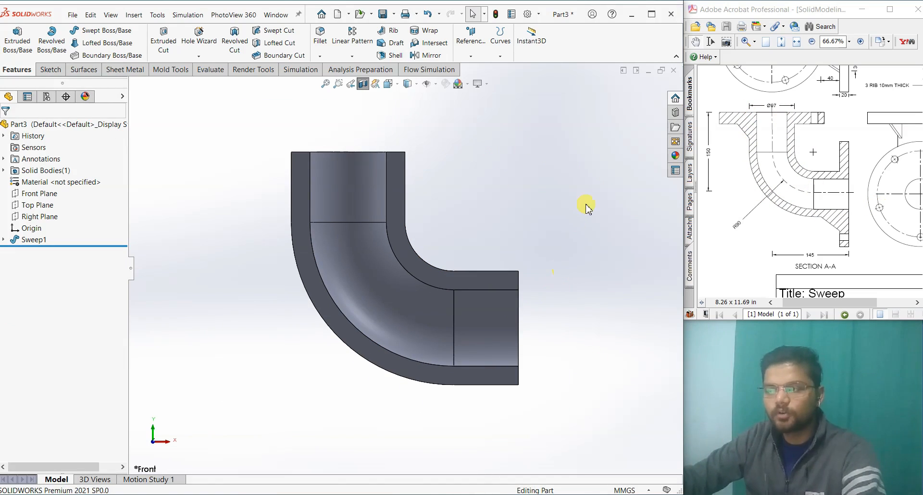
- Start a sketch on the pipe's upper ring-shaped end face and bring the drawing's flange plan view into sight
key(z)
middle_drag(487, 171, 420, 197)
click(404, 215)
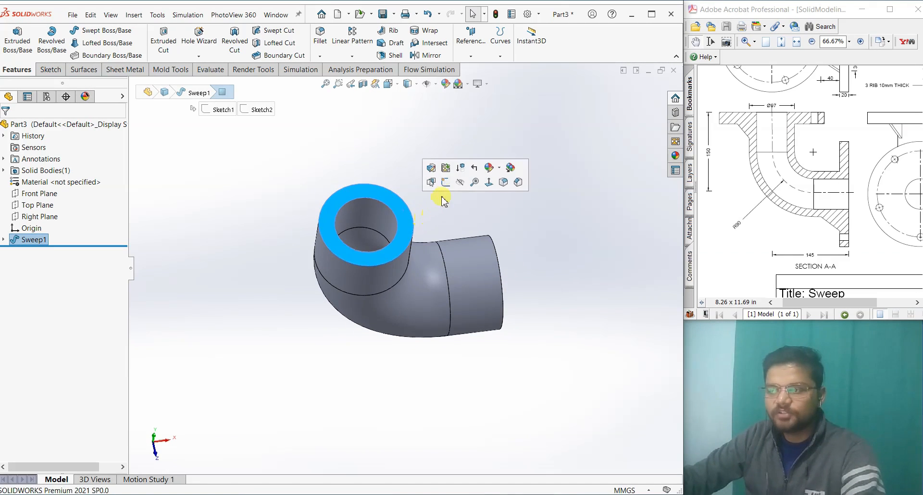
click(443, 197)
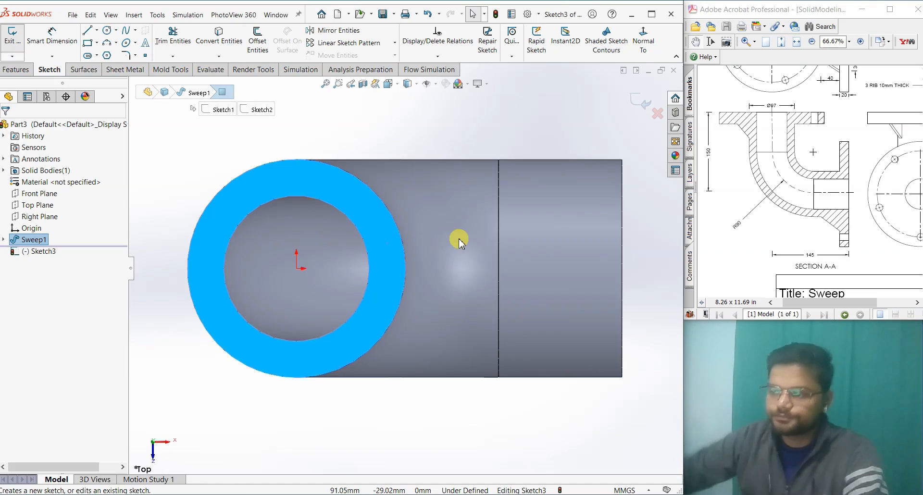
key(z)
click(540, 367)
click(812, 204)
drag(811, 204, 812, 234)
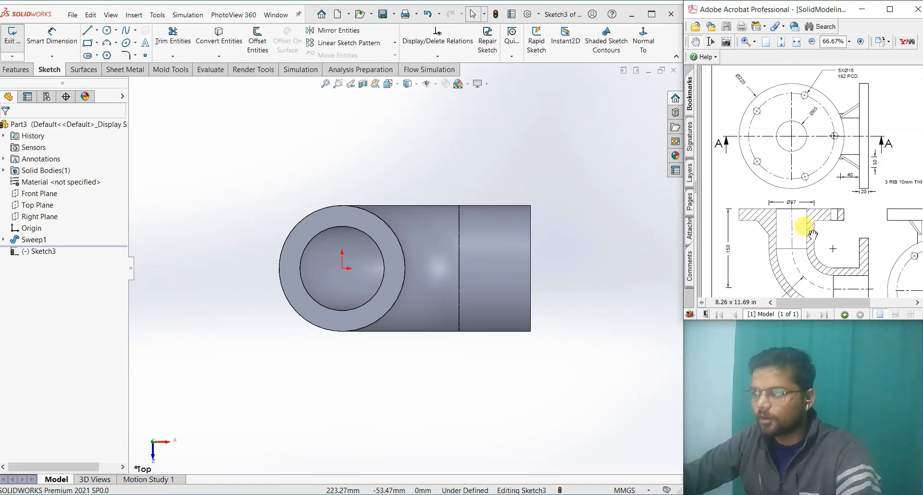
- Sketch three concentric circles centred on the origin, the innermost on the pipe's bore edge and the other two outside the pipe wall
click(110, 31)
click(342, 268)
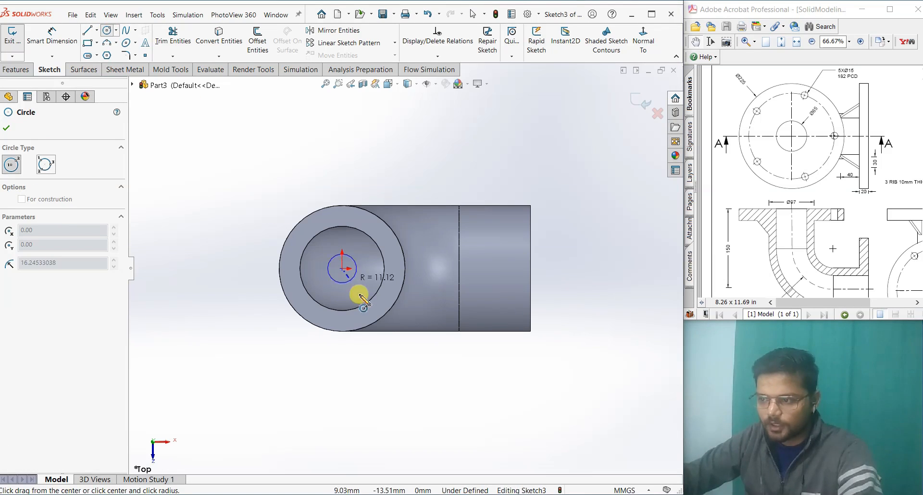
click(402, 358)
click(341, 268)
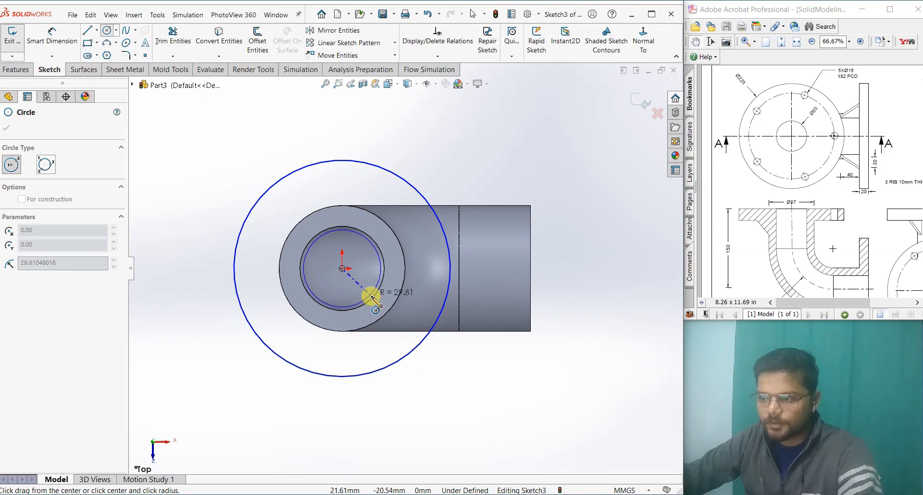
click(371, 298)
click(342, 268)
click(380, 343)
right_click(381, 346)
click(397, 347)
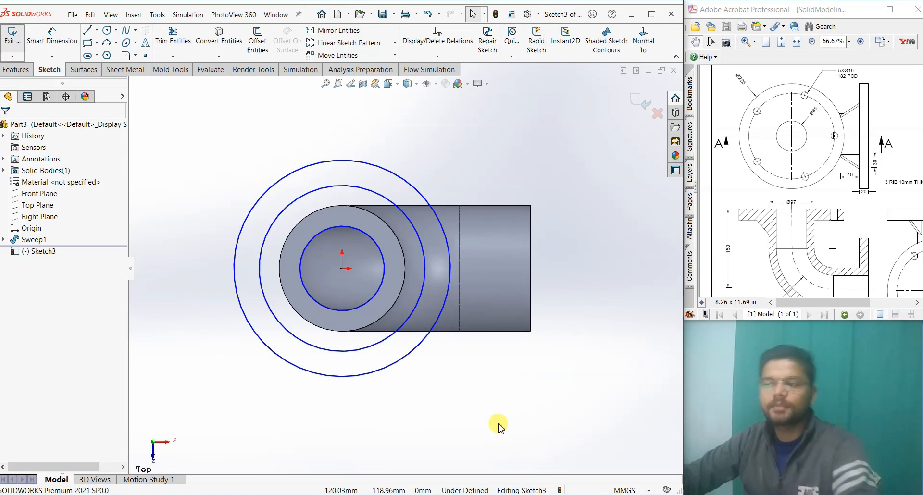
- Dimension the innermost circle of the flange sketch with a diameter of 65 mm
right_drag(499, 428, 490, 375)
click(384, 257)
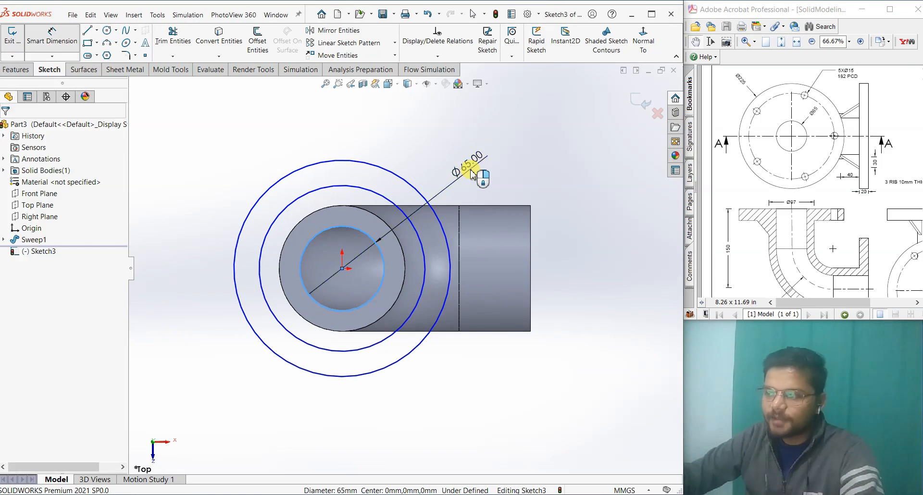
click(474, 174)
key(Return)
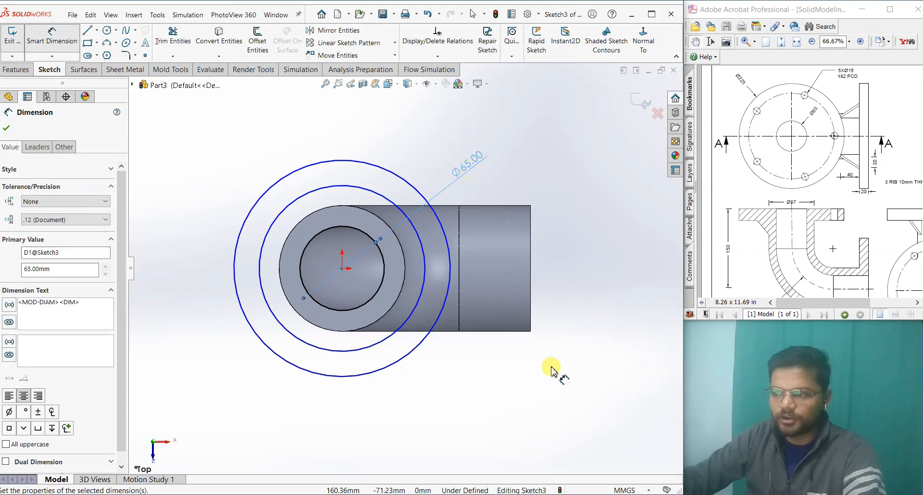
- Dimension the flange sketch's outermost circle with a diameter of 225 mm and the middle circle with 180 mm
click(430, 331)
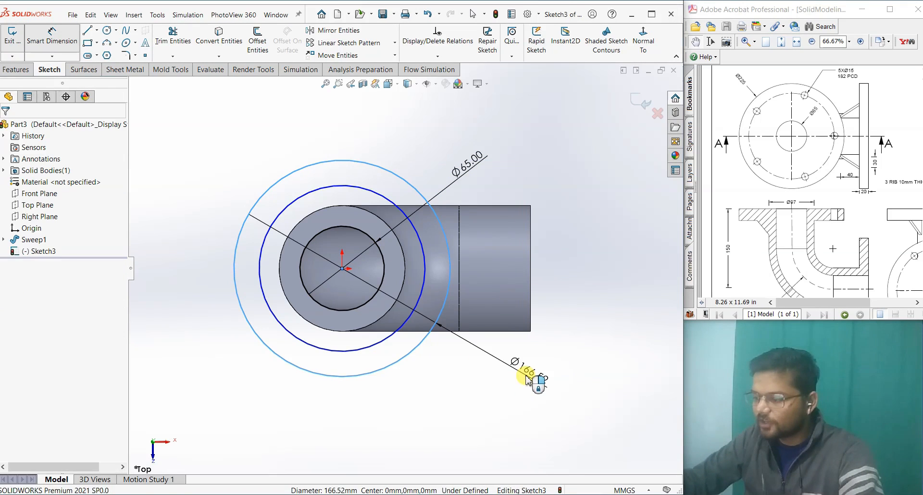
click(527, 380)
text(225)
key(Return)
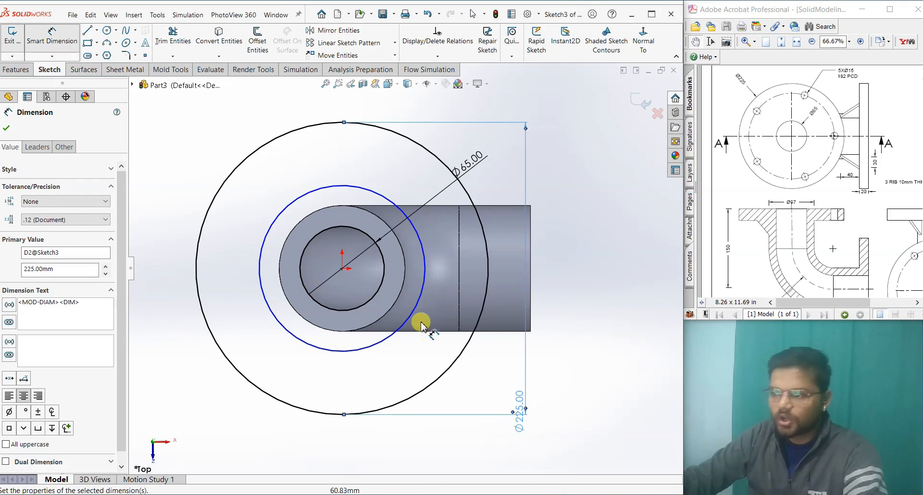
click(421, 325)
click(563, 307)
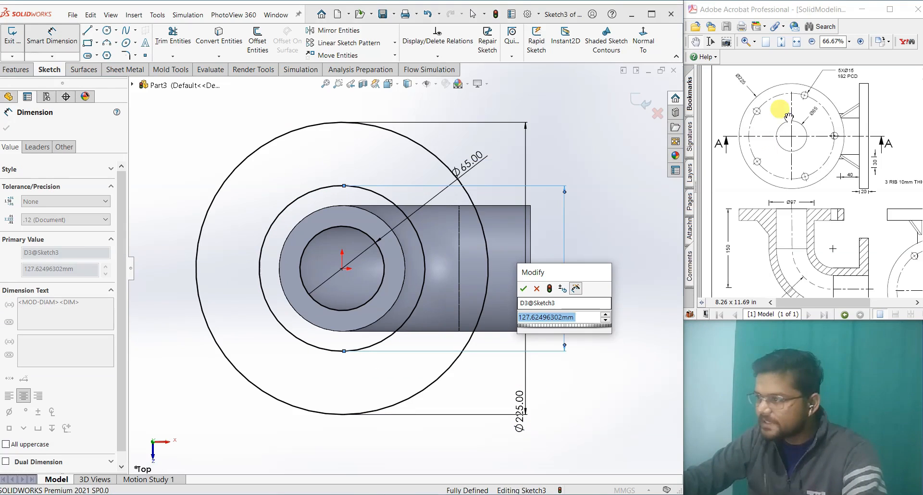
text(180)
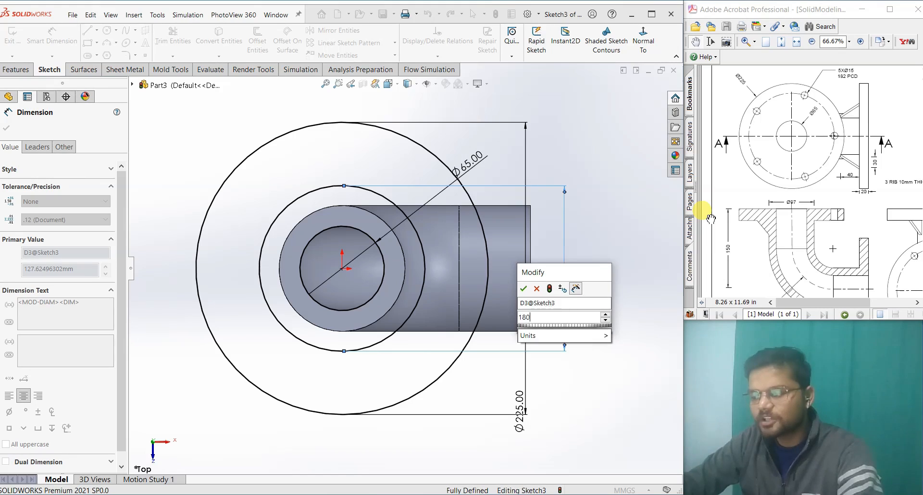
key(Return)
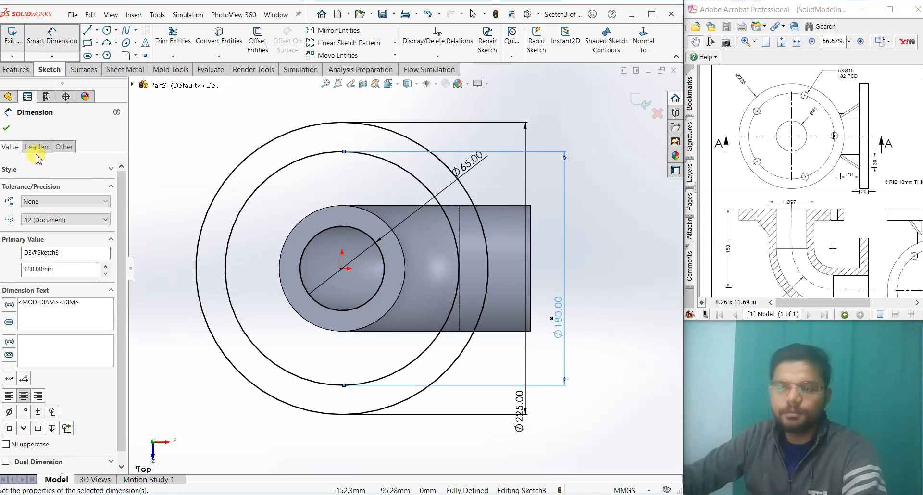
click(7, 128)
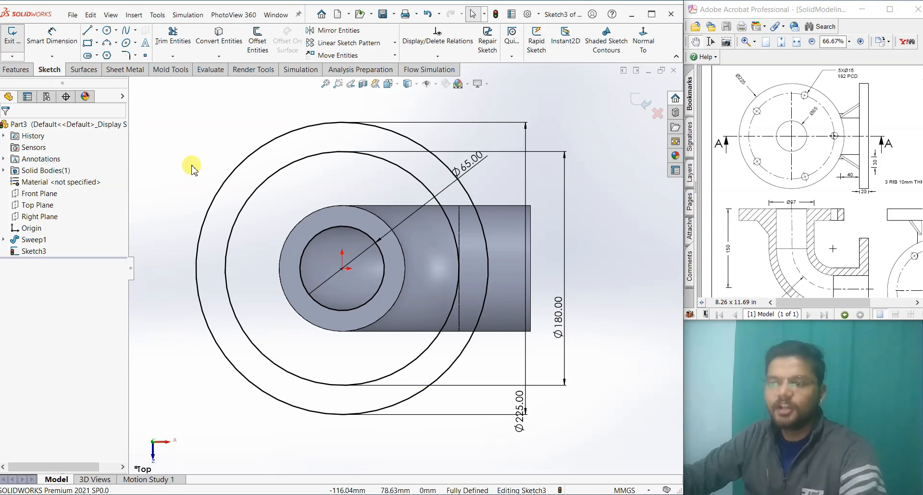
- Convert the 180 mm middle circle into construction geometry
click(298, 163)
click(329, 134)
click(207, 136)
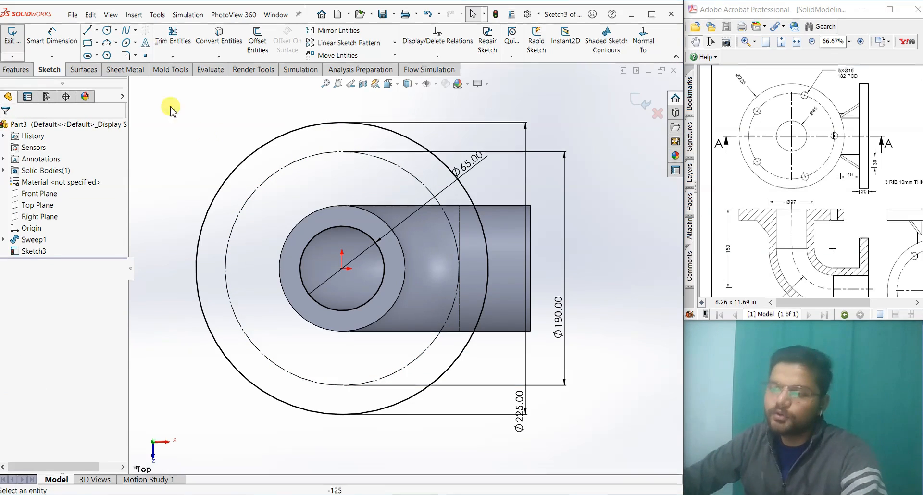
- Sketch a bolt-hole circle about 15 mm in diameter centred on the construction circle, with its centre horizontally aligned to the origin
click(107, 30)
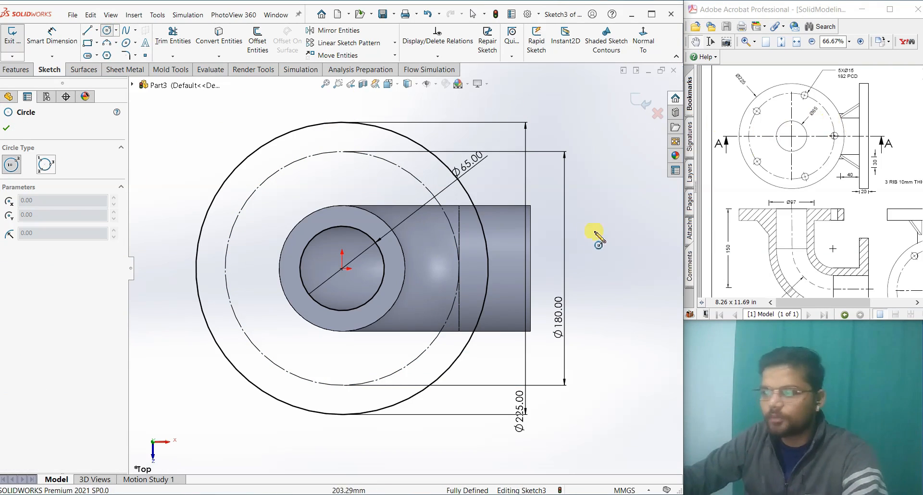
click(460, 268)
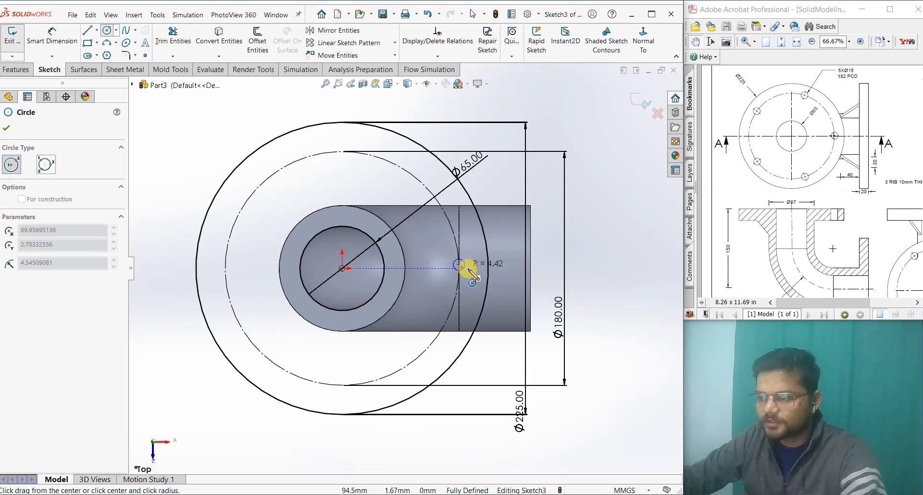
click(469, 268)
right_click(473, 268)
click(490, 274)
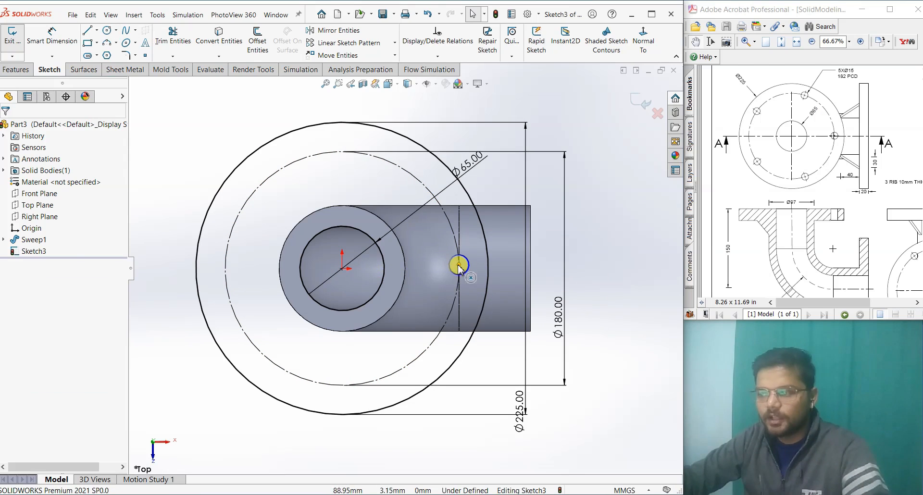
click(459, 265)
ctrl+click(341, 268)
click(34, 298)
key(Escape)
- Dimension the bolt-hole circle with a diameter of 15 mm
right_drag(505, 308, 503, 283)
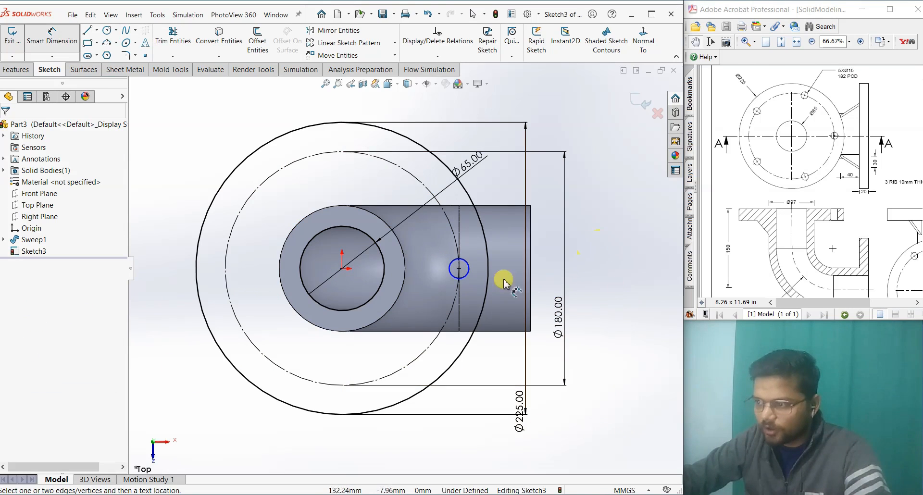
click(469, 270)
click(598, 245)
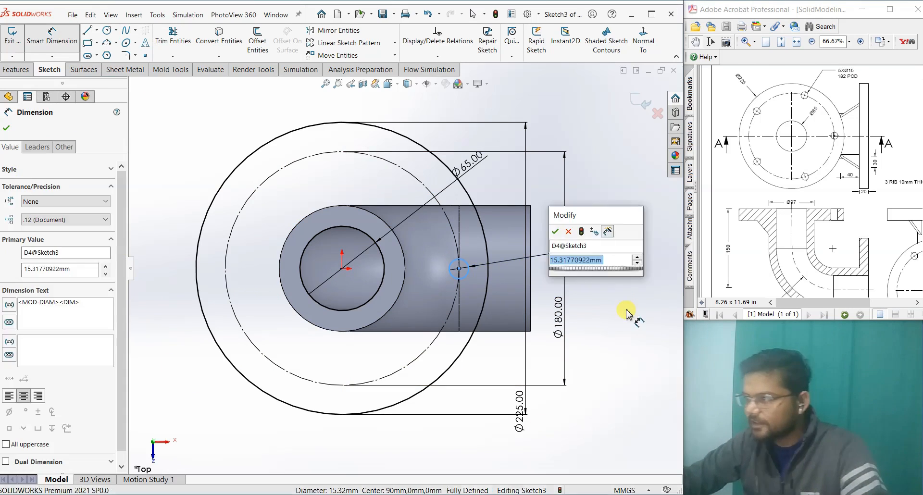
text(15)
key(Return)
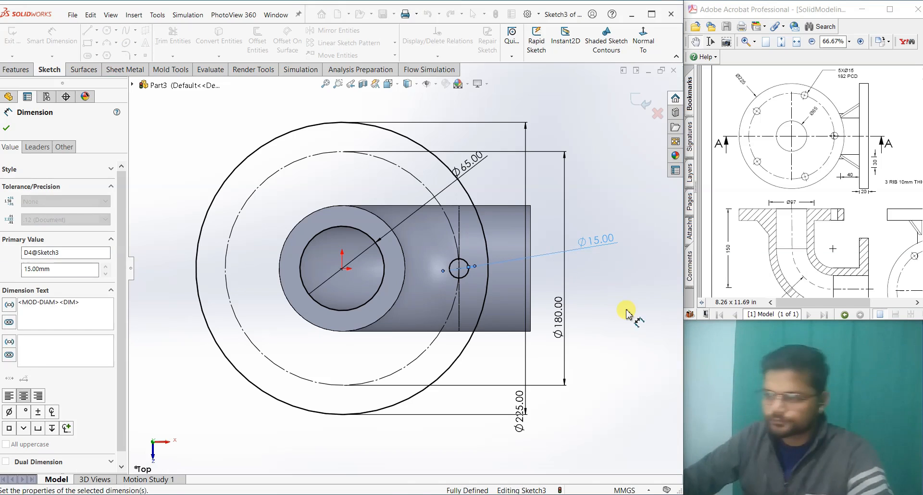
key(Escape)
- Create a circular sketch pattern of the bolt-hole circle around the origin with 5 equally spaced instances over 360 degrees
key(z)
key(z)
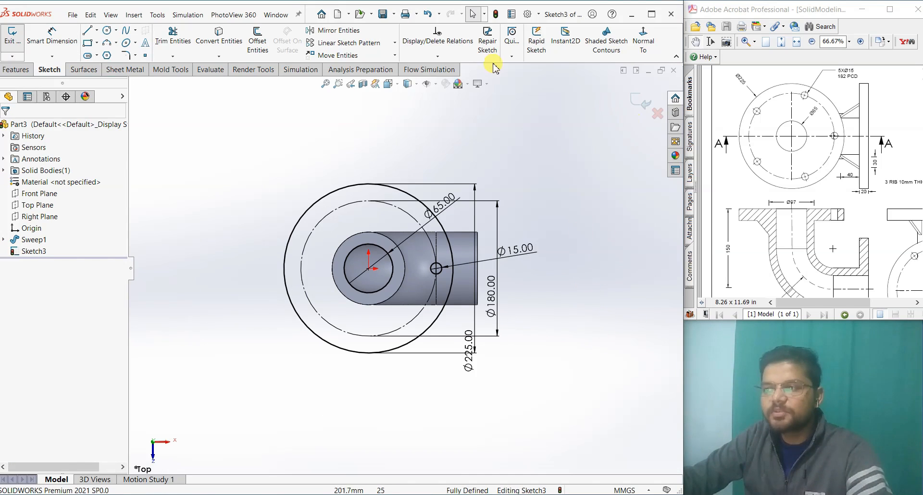
click(395, 42)
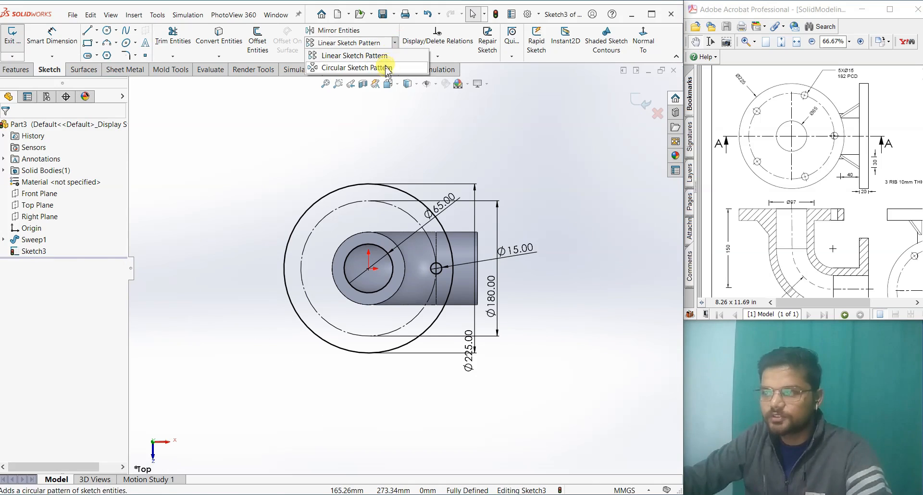
click(384, 67)
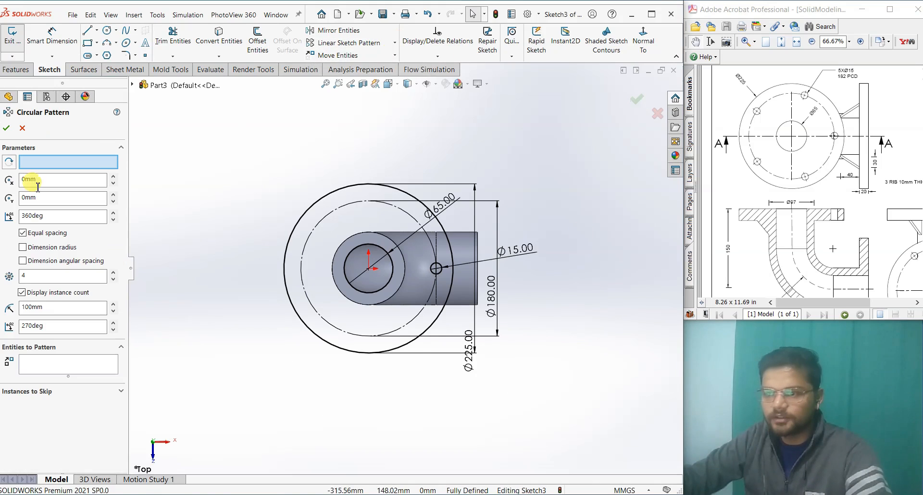
click(441, 276)
click(44, 278)
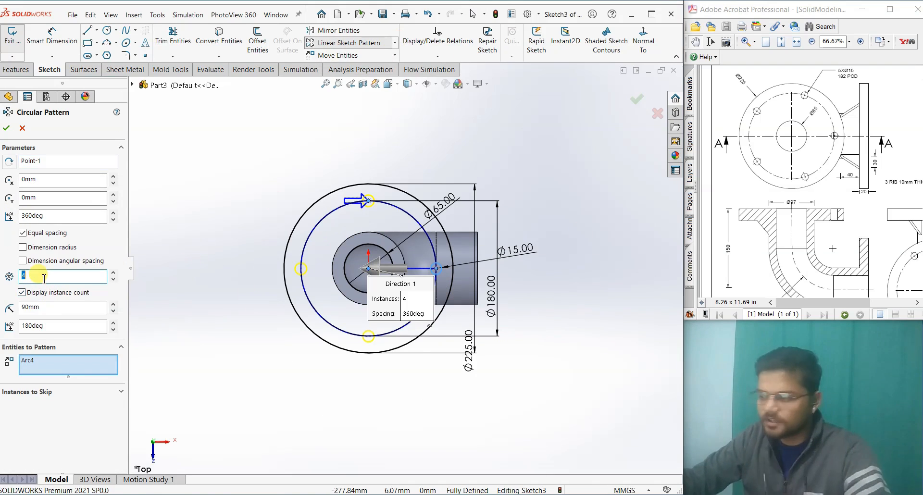
click(8, 134)
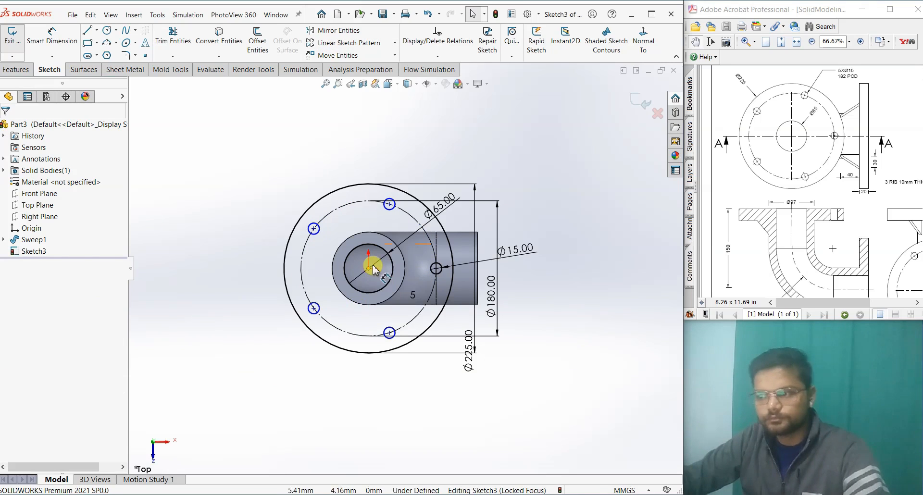
- Extrude the flange sketch 20 mm in the reversed direction, down along the pipe, merged with the body
scroll(499, 269, up, 1)
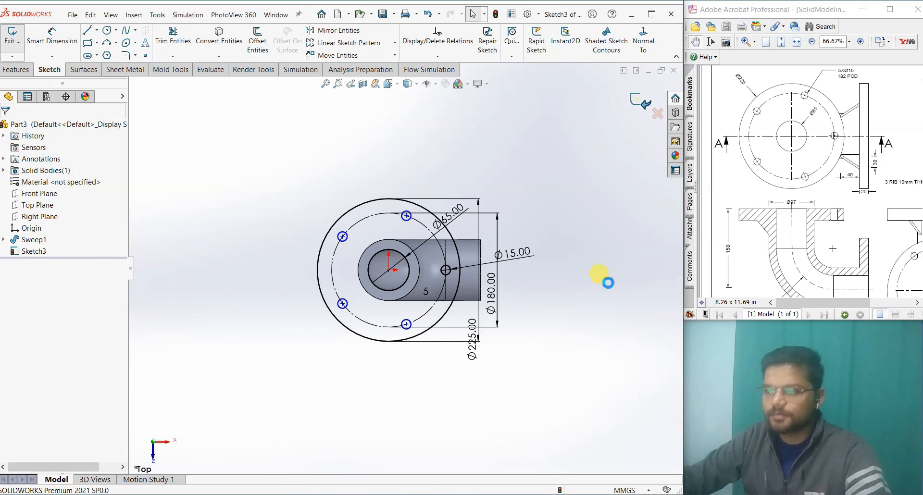
key(ctrl+b)
mouse_move(595, 316)
middle_down()
mouse_move(552, 233)
mouse_move(574, 190)
middle_up()
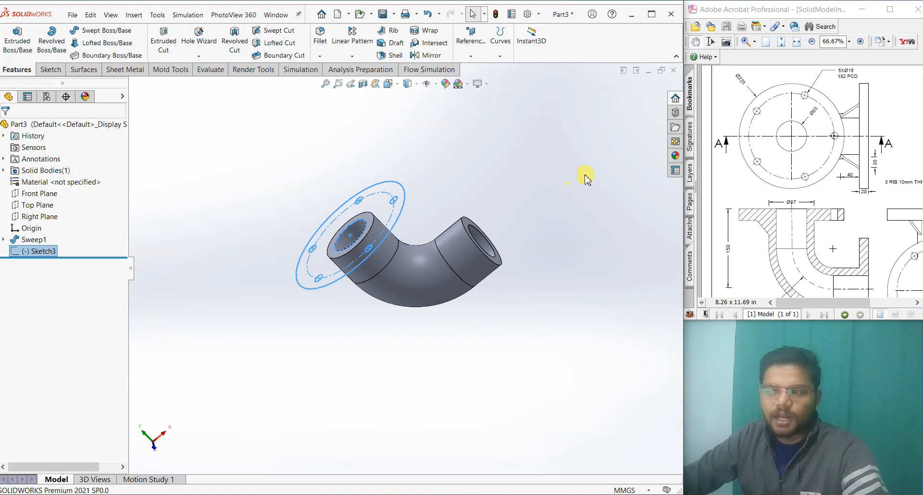
middle_drag(333, 319, 386, 328)
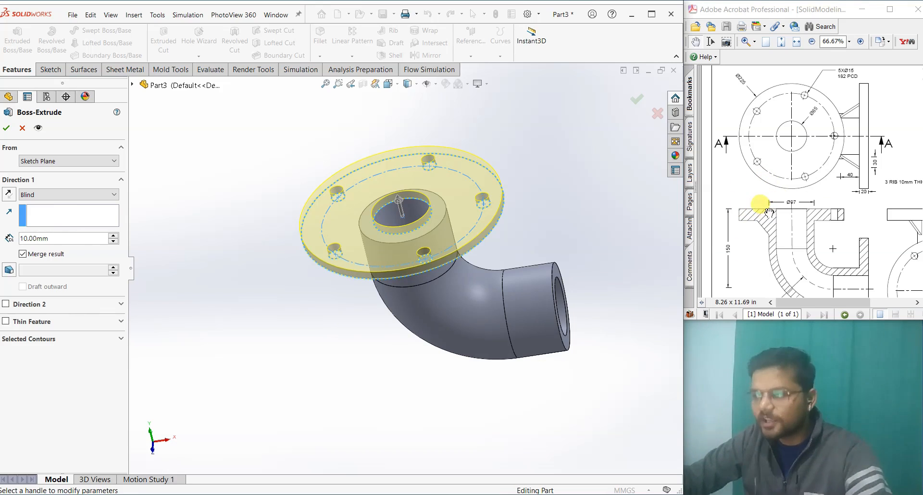
middle_drag(597, 329, 596, 304)
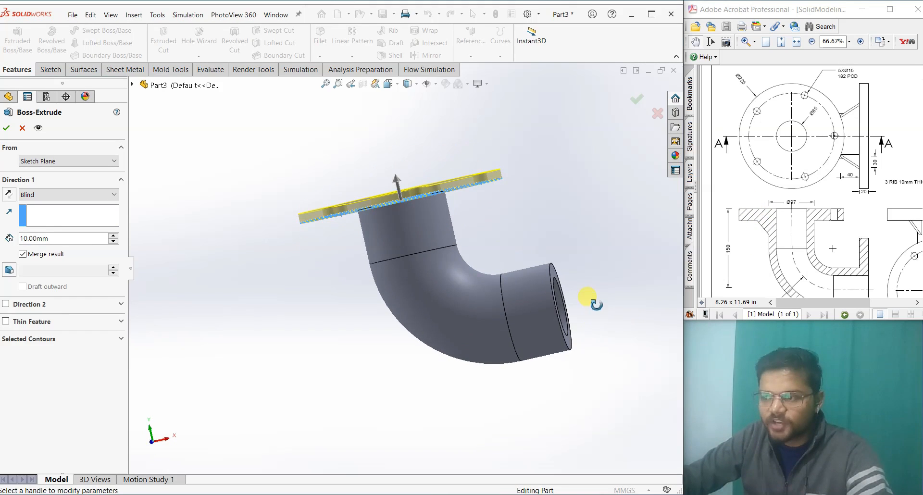
click(9, 194)
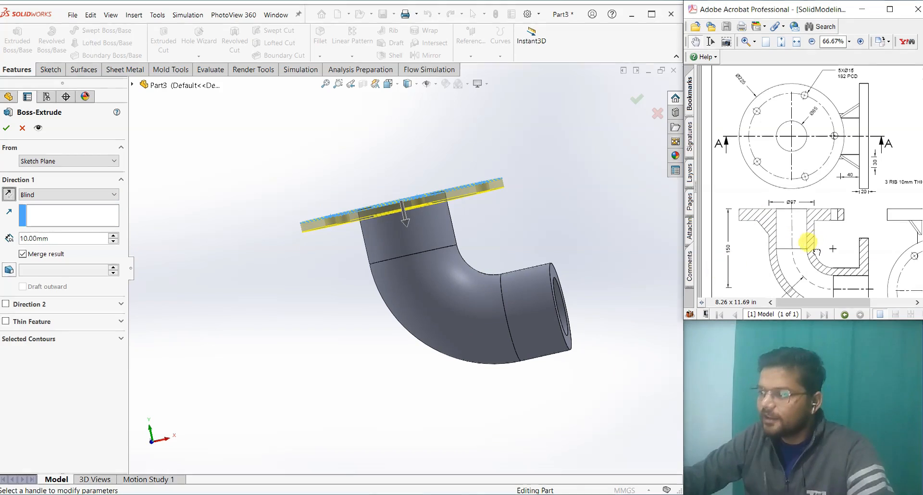
drag(798, 211, 761, 216)
drag(827, 217, 706, 230)
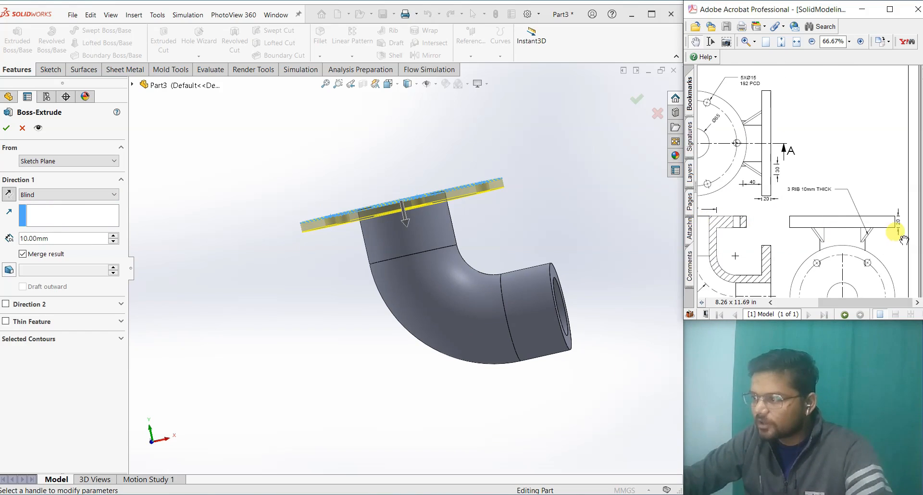
double_click(57, 238)
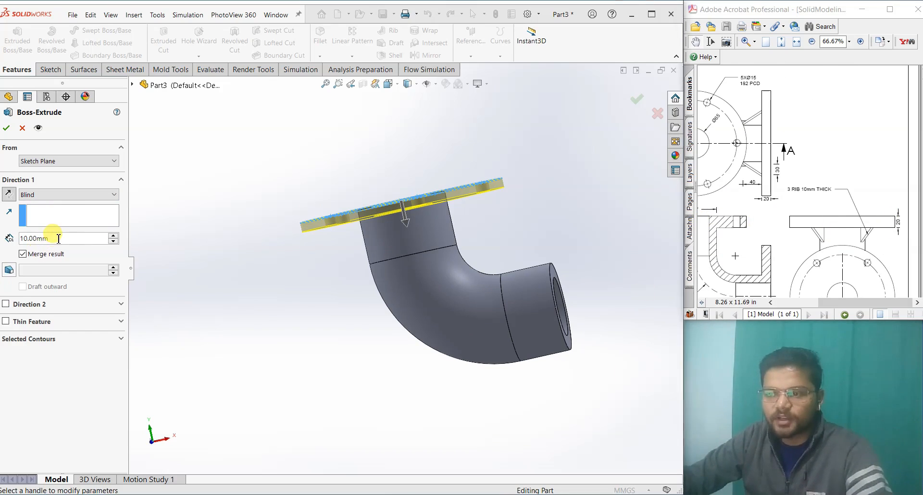
text(20)
key(Return)
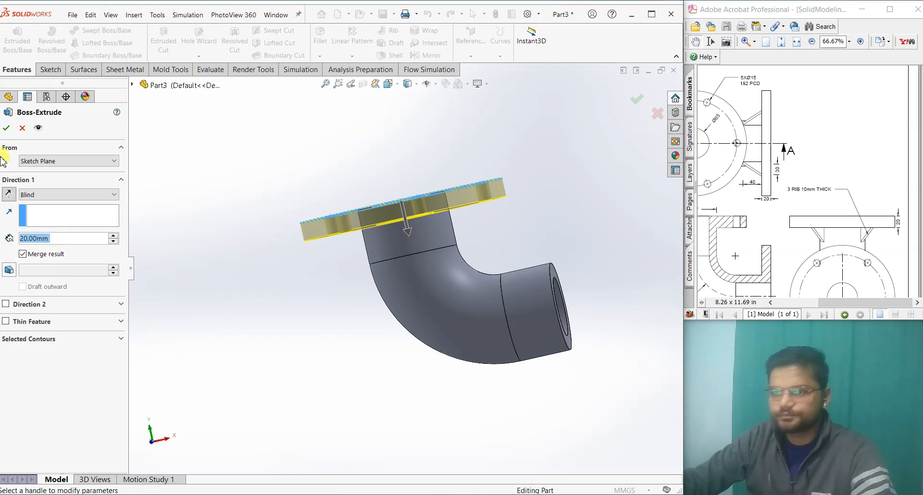
click(7, 129)
- Start a sketch on the ring-shaped end face at the pipe's other, horizontal end
middle_drag(268, 299, 477, 274)
scroll(483, 288, down, 2)
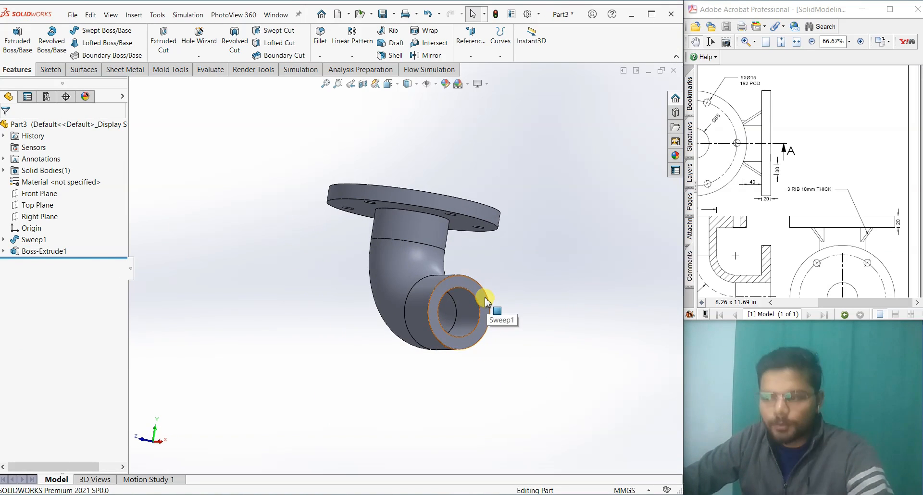
click(485, 299)
click(528, 270)
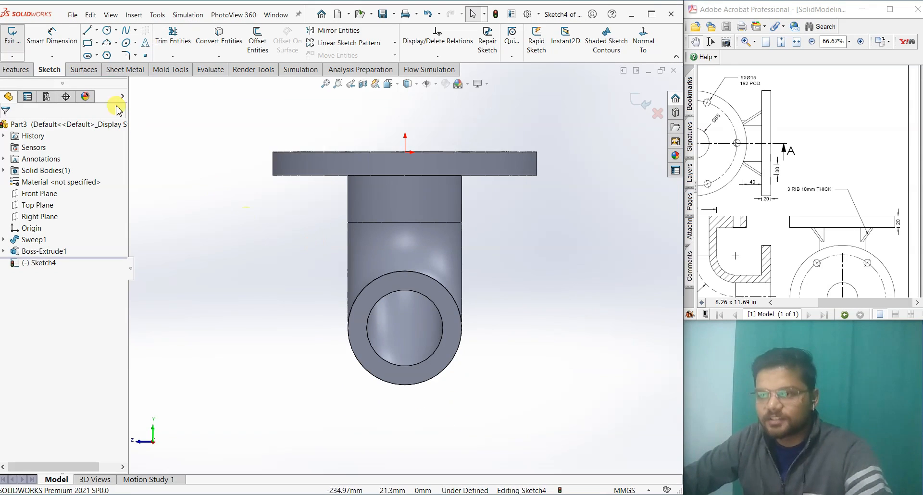
- Sketch three concentric circles centred on the pipe end: one on the bore edge, the others about 176 mm and 260 mm in diameter
click(104, 31)
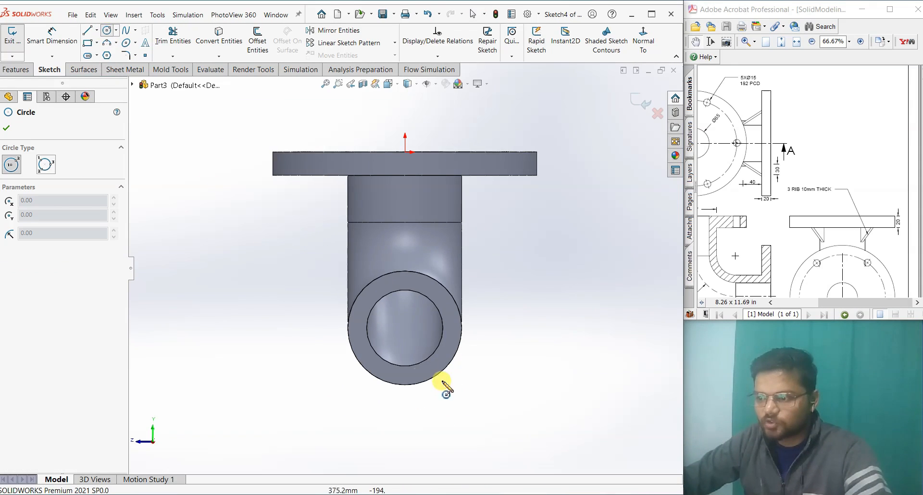
click(405, 328)
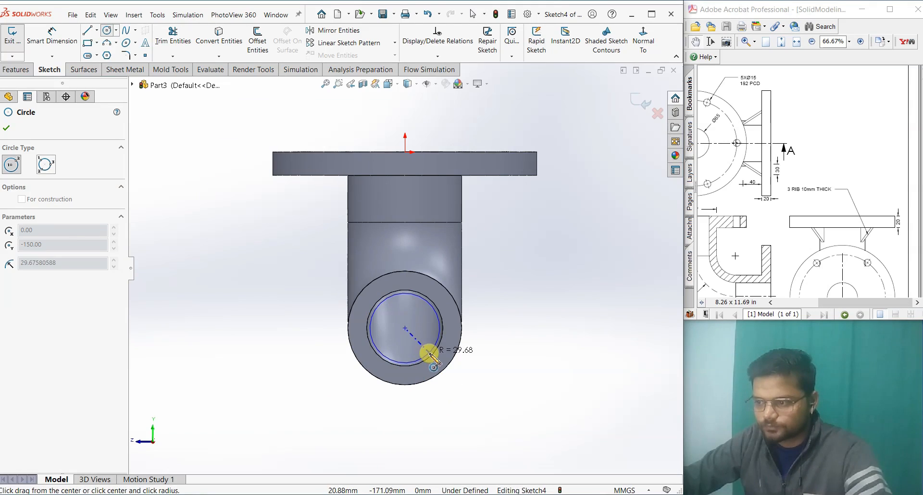
click(429, 352)
click(405, 328)
click(487, 390)
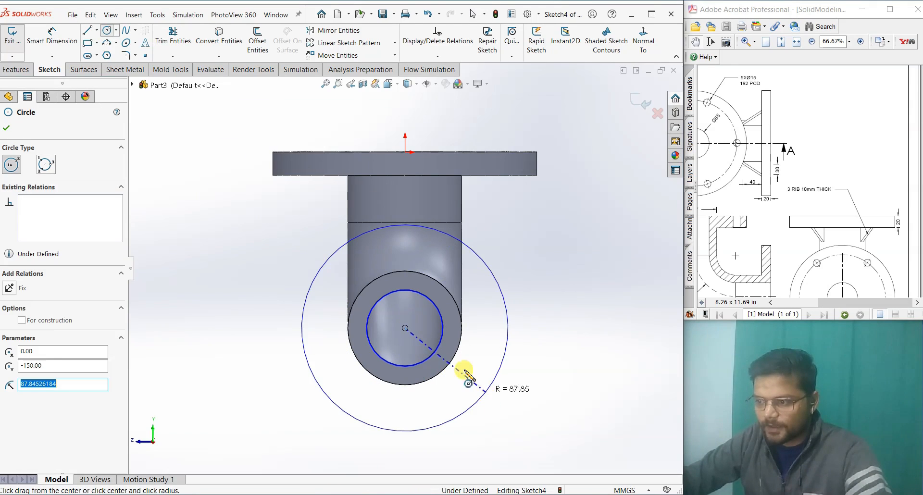
click(405, 328)
click(535, 407)
right_click(534, 399)
click(546, 414)
- Dimension the diameters of the three concentric circles as 225 mm for the outer, 182 mm for the middle and 65 mm for the bore
right_drag(593, 434, 564, 365)
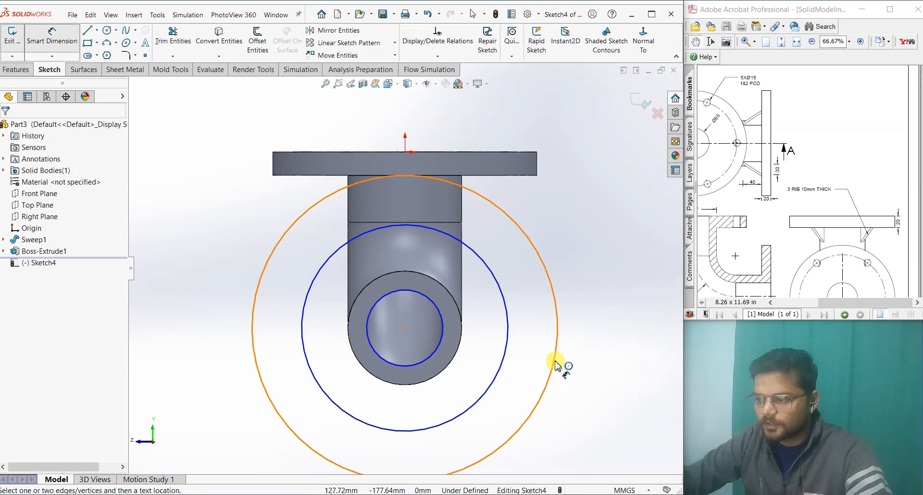
click(558, 365)
click(597, 368)
text(225)
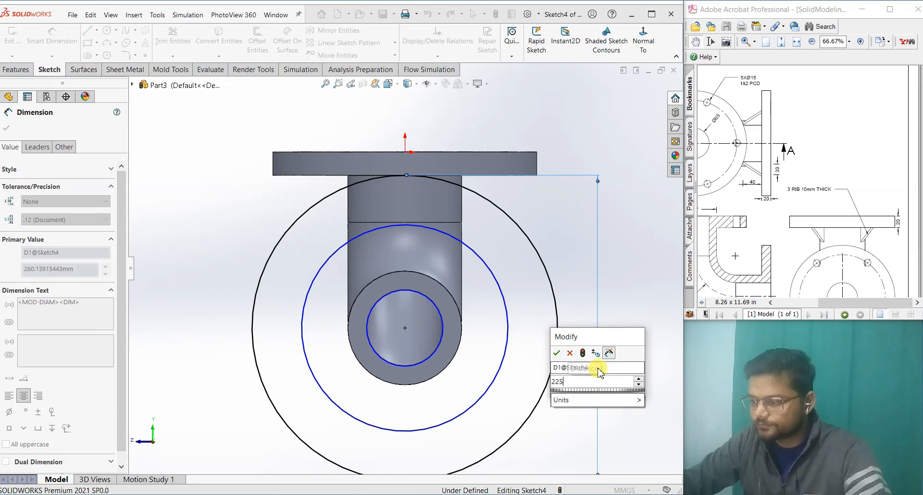
key(Return)
click(512, 364)
click(625, 334)
text(182)
key(Return)
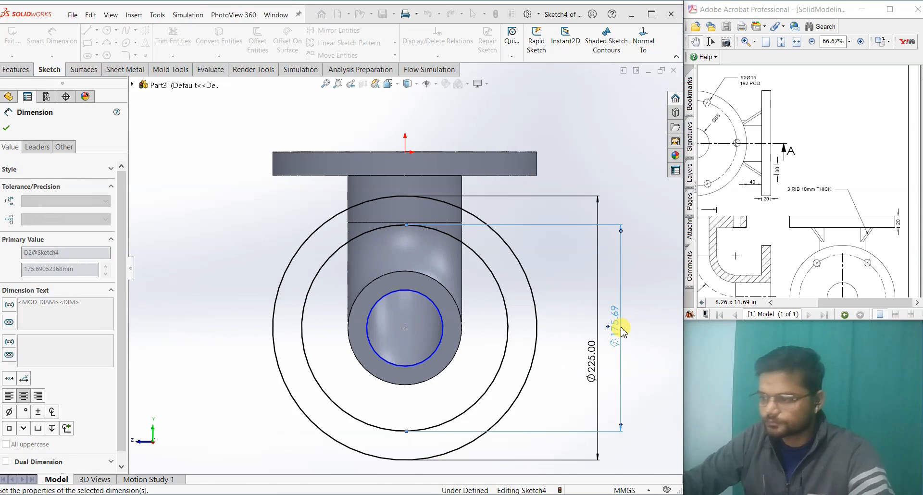
click(443, 335)
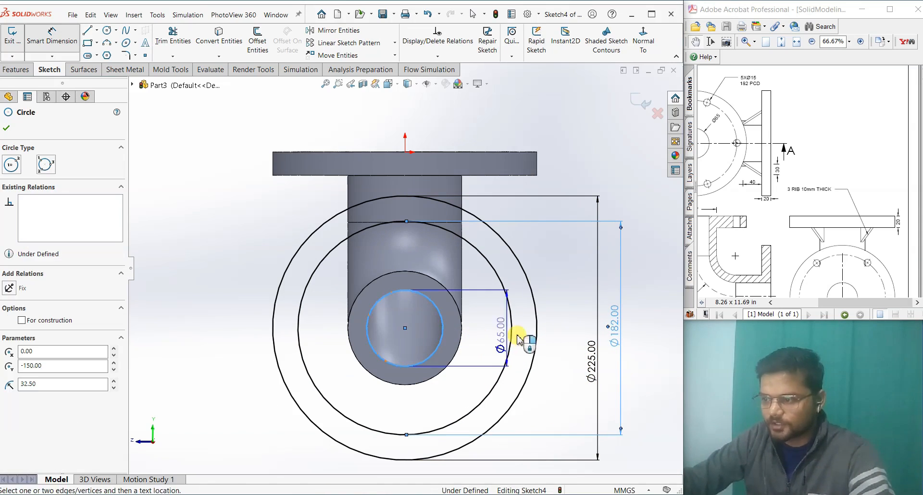
click(560, 325)
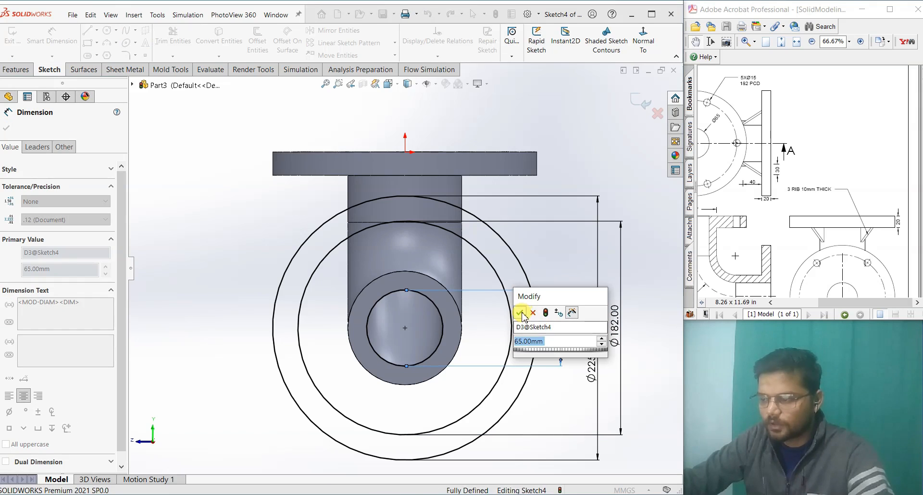
click(520, 313)
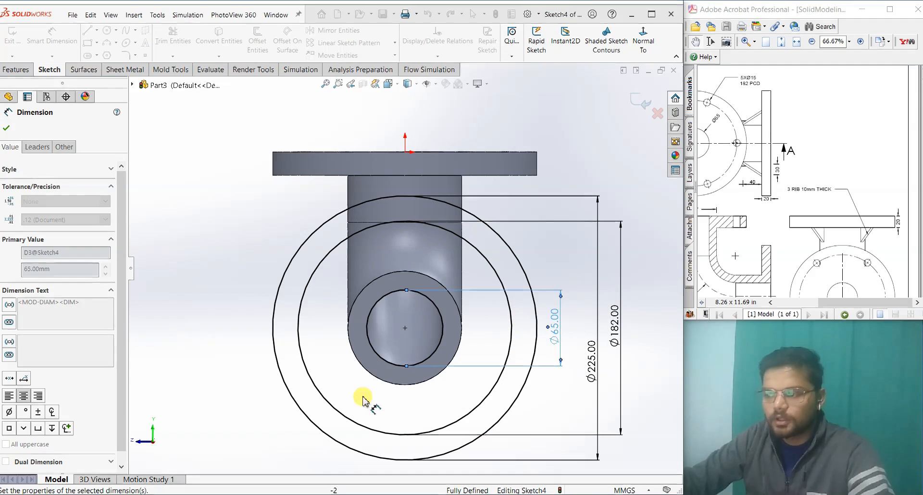
- Convert the 182 mm circle to construction geometry and sketch a bolt-hole circle about 18 mm in diameter, centred on it level with the bore centre
click(303, 373)
click(350, 332)
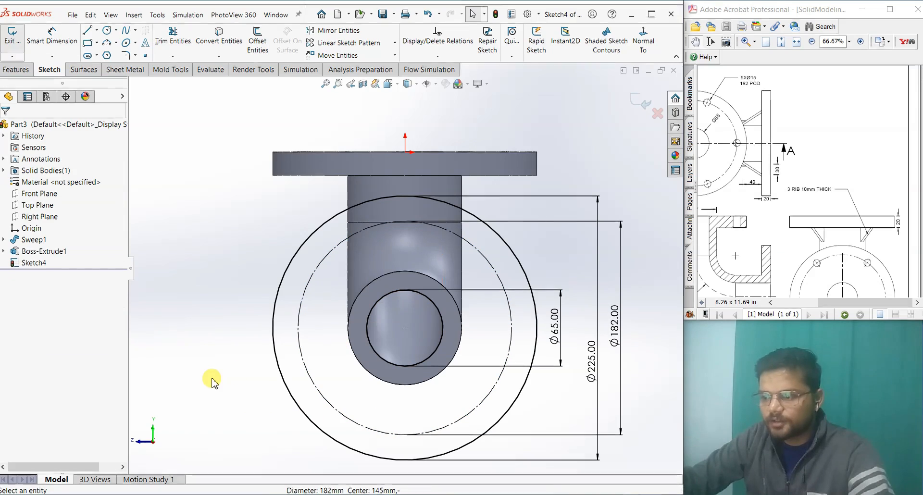
click(108, 31)
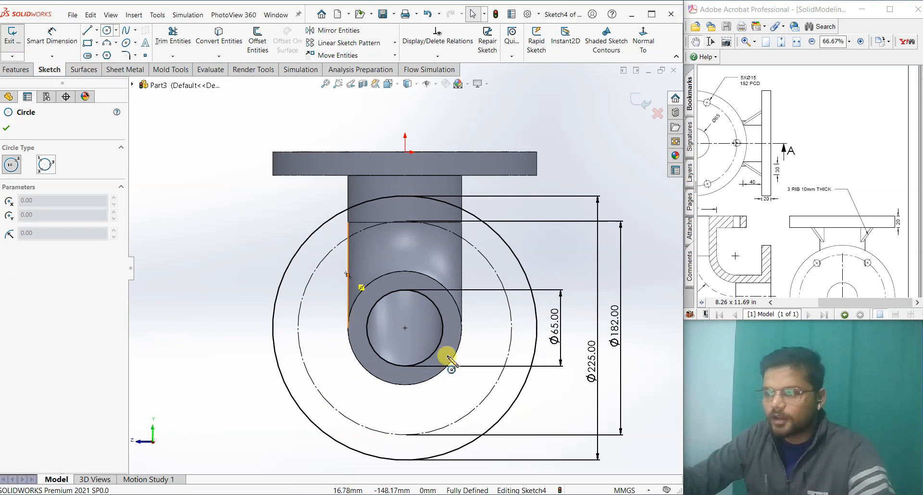
click(512, 328)
click(519, 335)
right_click(514, 327)
click(543, 344)
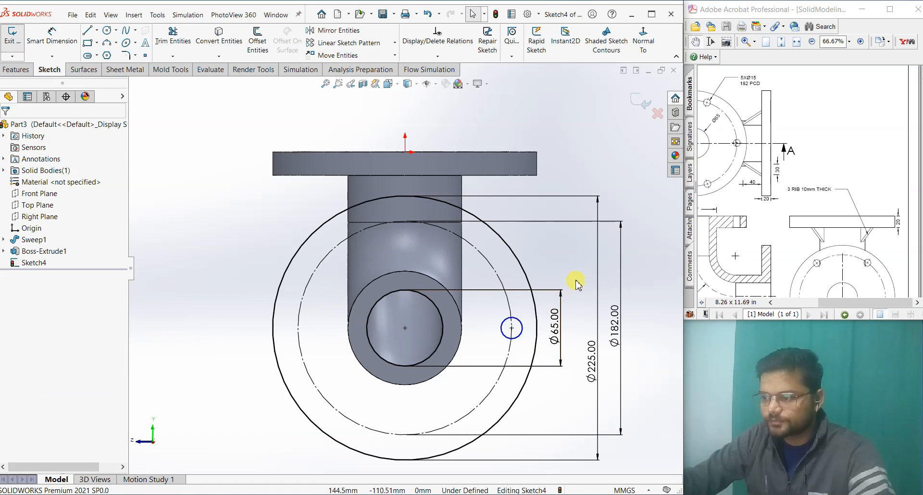
- Dimension the bolt-hole circle's diameter as 15 mm
key(d)
click(518, 321)
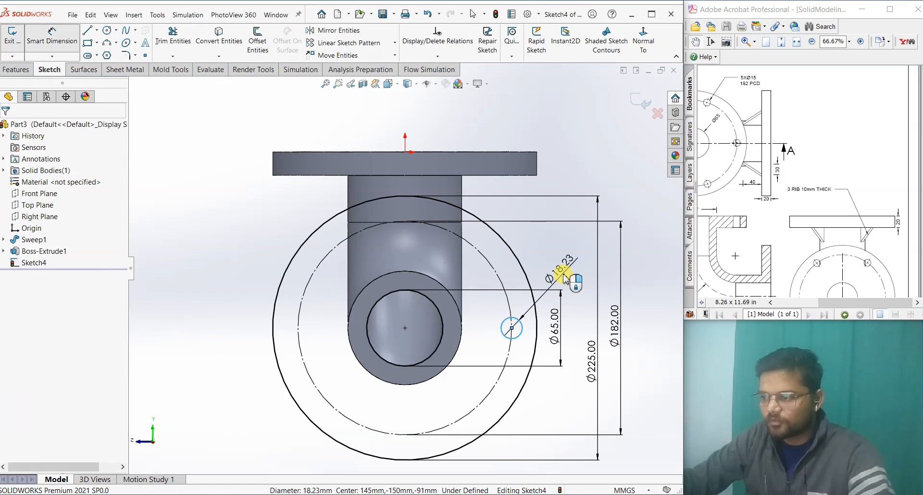
click(565, 278)
text(15)
key(Return)
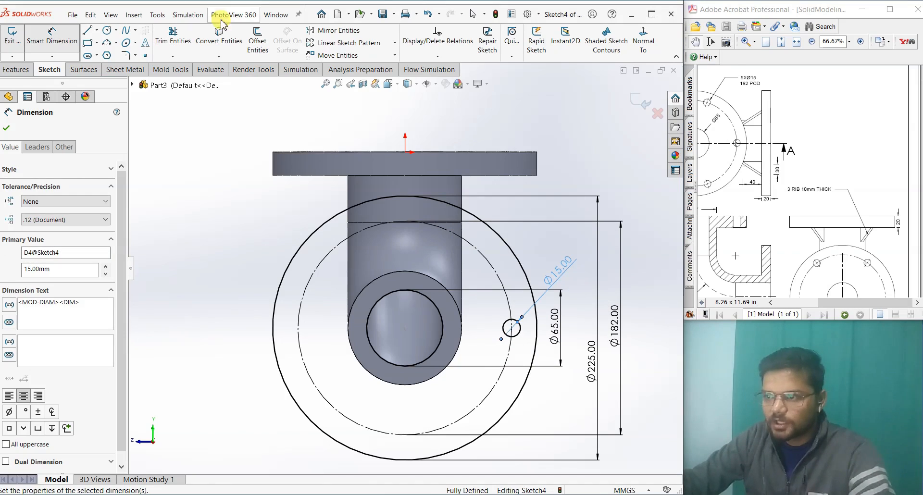
- Create a circular sketch pattern of the bolt-hole circle around the pipe-end centre with 5 equally spaced instances over 360 degrees
click(395, 45)
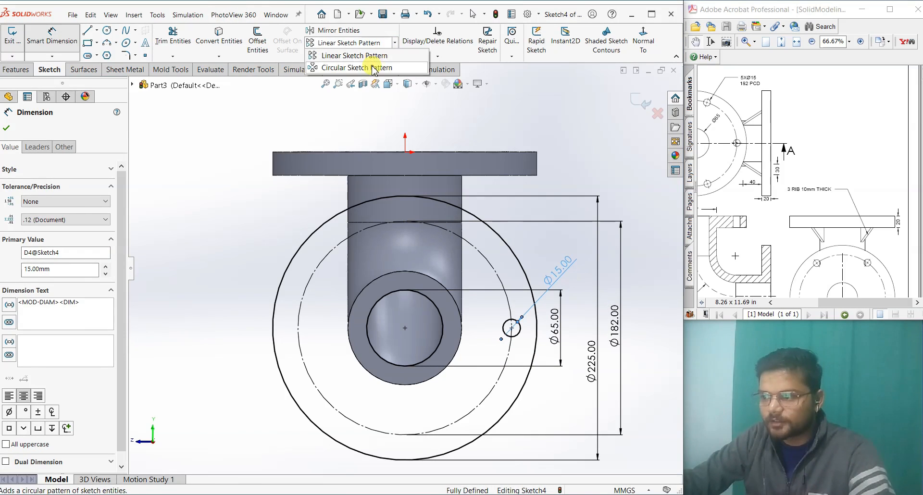
click(371, 60)
click(520, 327)
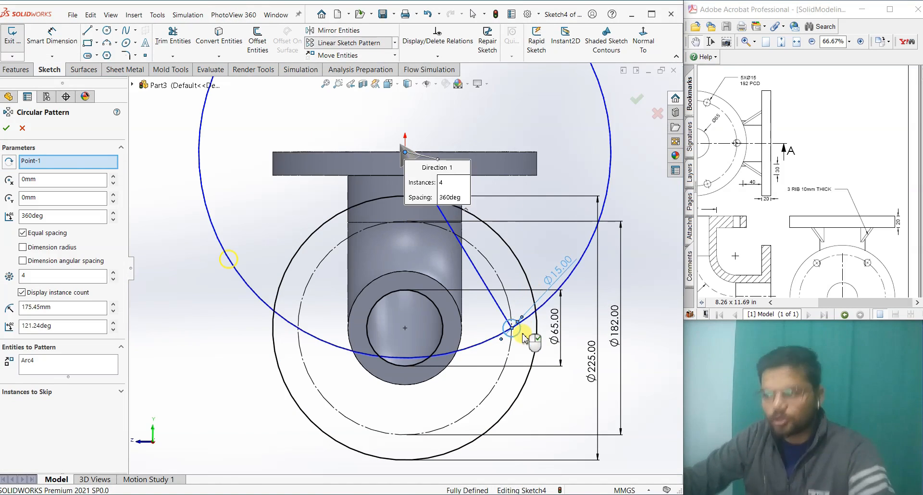
right_click(29, 165)
click(55, 180)
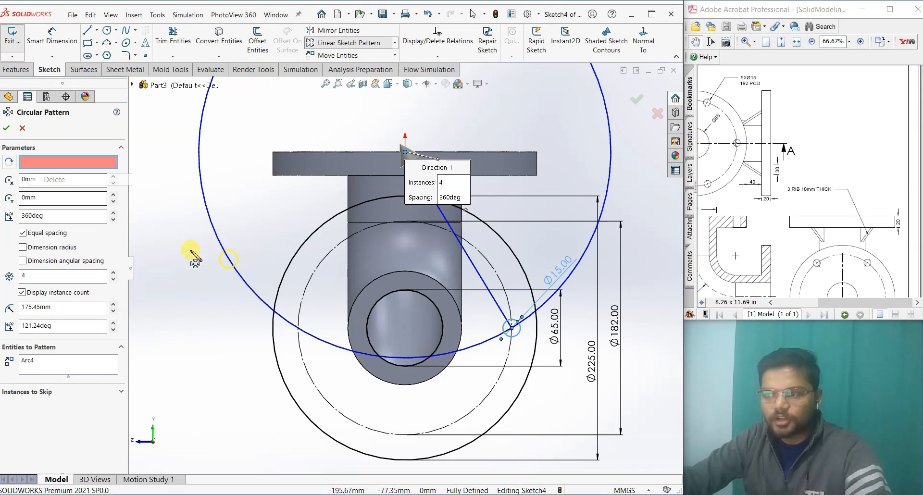
click(404, 329)
double_click(75, 276)
text(5)
click(6, 128)
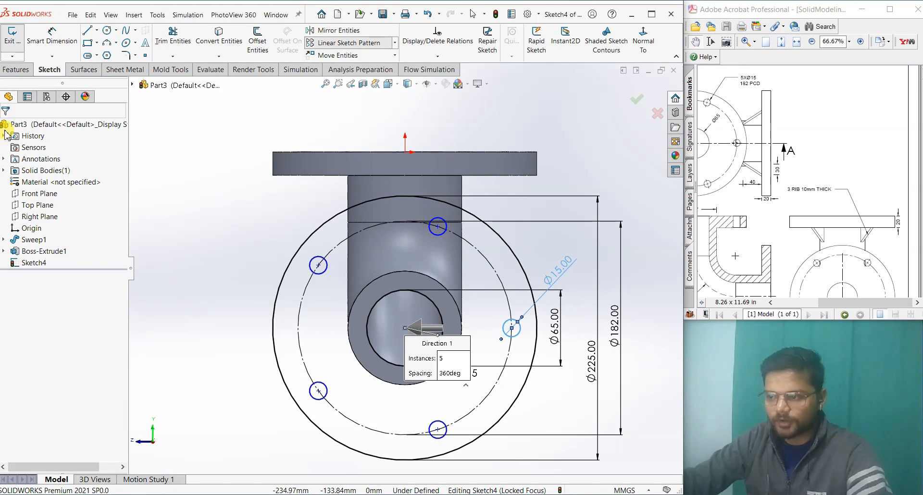
- Extrude the second flange sketch 20 mm in the reversed direction, back along the pipe, merged with the body
key(z)
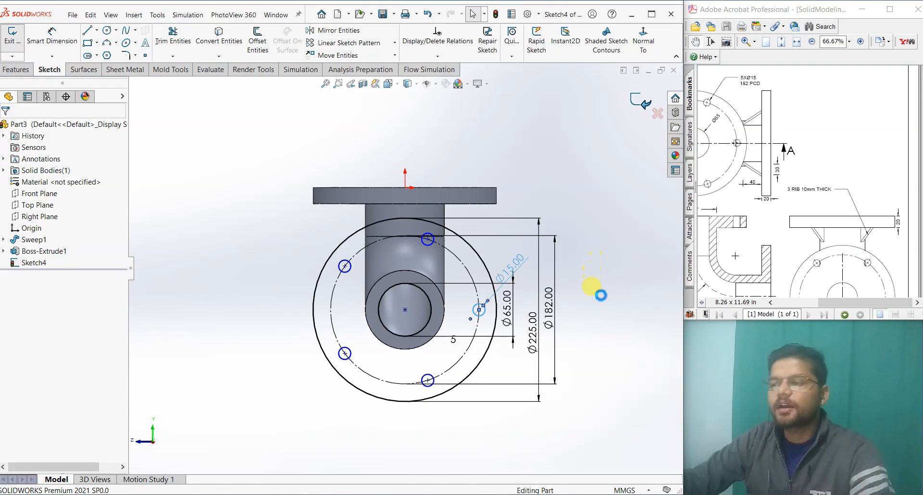
click(24, 42)
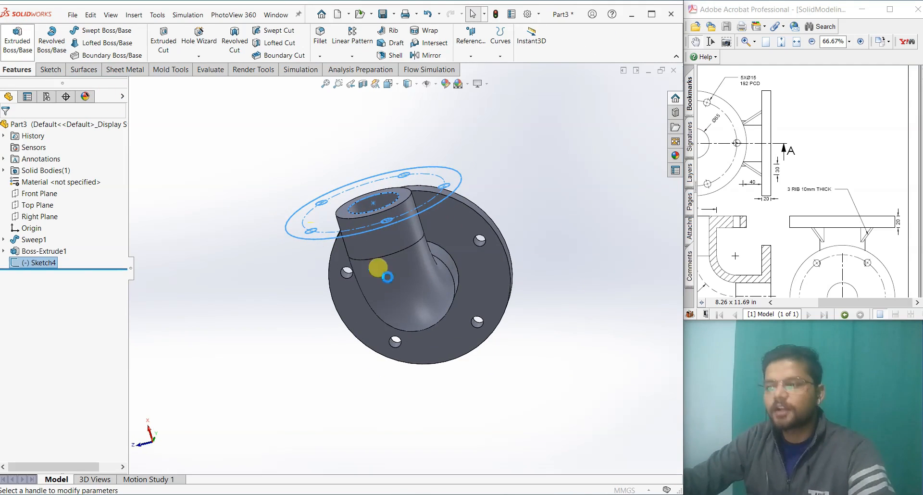
scroll(772, 232, down, 4)
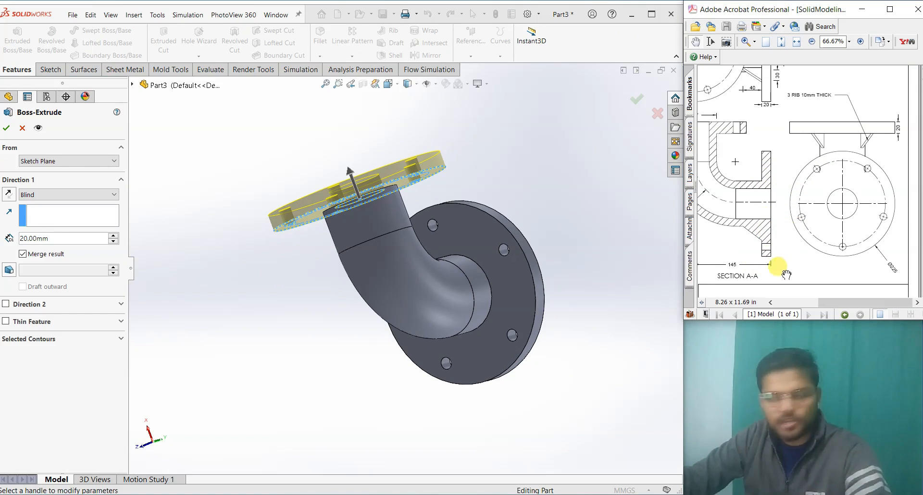
click(9, 194)
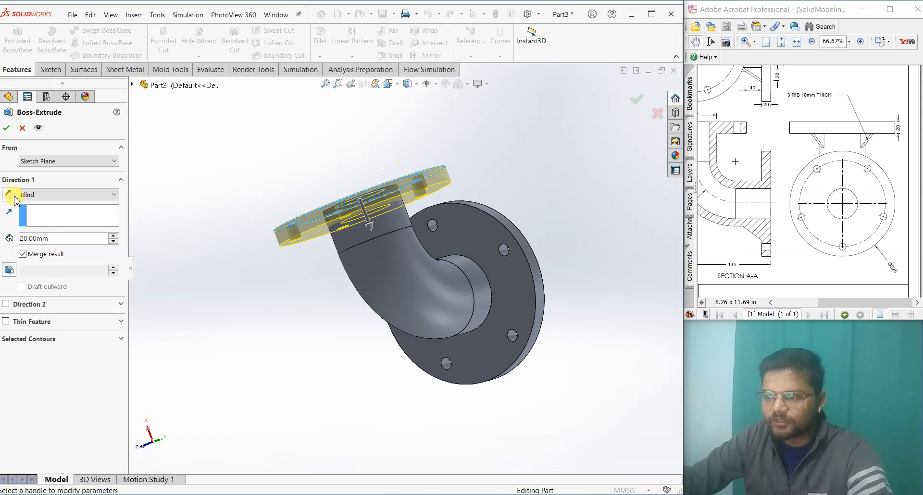
click(6, 129)
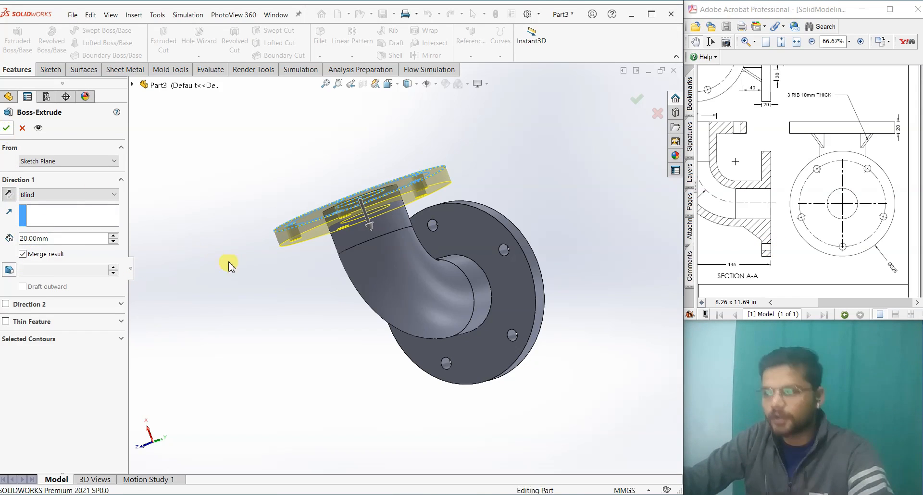
- Examine the elbow from several sides and compare it with the ribs between flange and pipe in the drawing
mouse_move(305, 284)
middle_down()
mouse_move(412, 412)
mouse_move(536, 270)
mouse_move(481, 245)
mouse_move(463, 339)
mouse_move(492, 453)
mouse_move(527, 279)
mouse_move(514, 288)
middle_up()
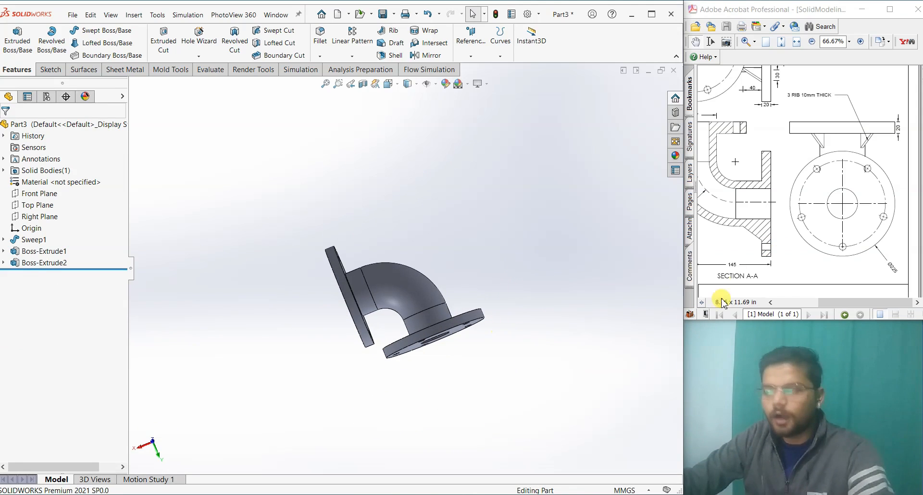
mouse_move(749, 191)
mouse_down()
mouse_move(827, 248)
mouse_move(812, 253)
mouse_up()
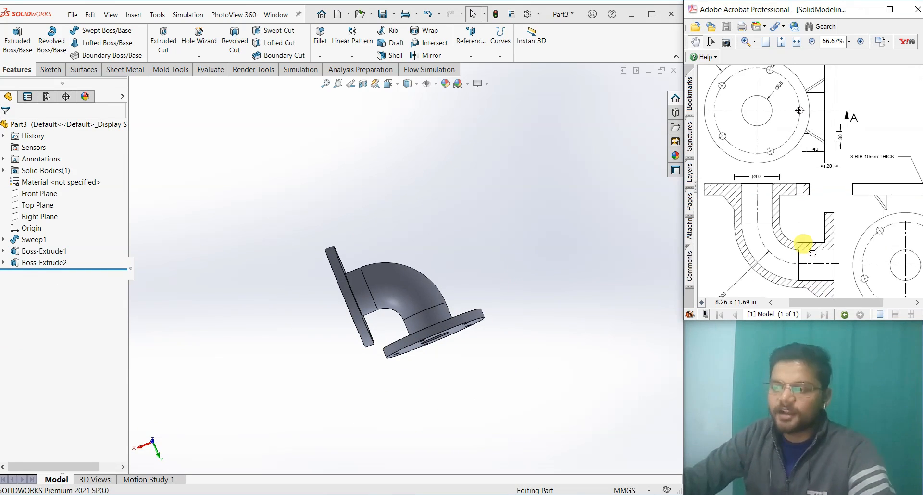
drag(840, 200, 778, 207)
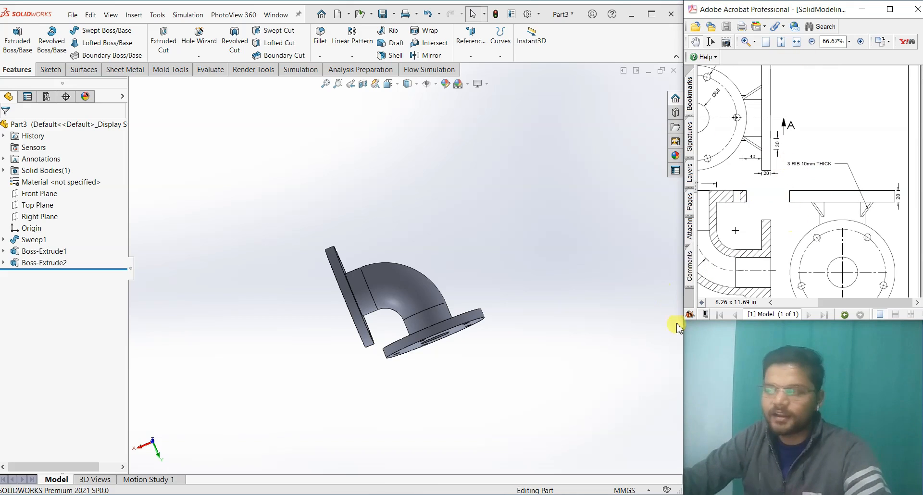
middle_drag(519, 362, 488, 392)
scroll(459, 389, down, 2)
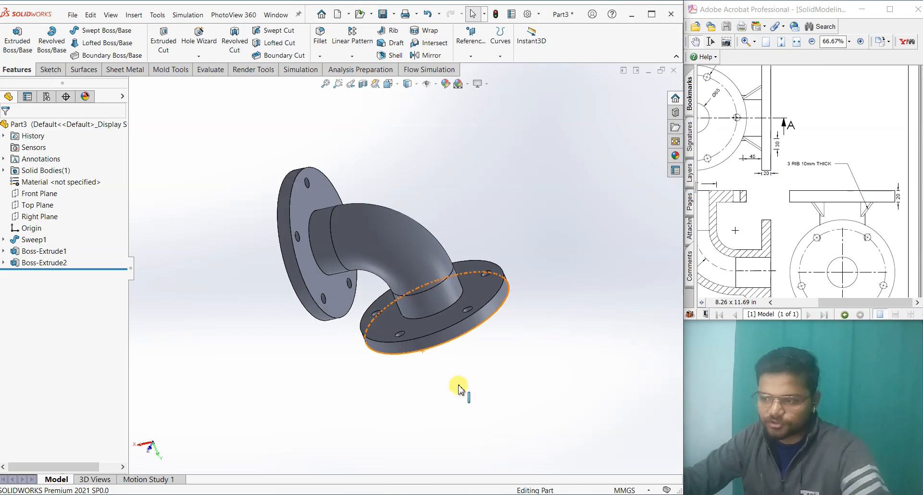
click(55, 217)
middle_drag(289, 226, 284, 367)
click(284, 367)
middle_drag(300, 323, 579, 252)
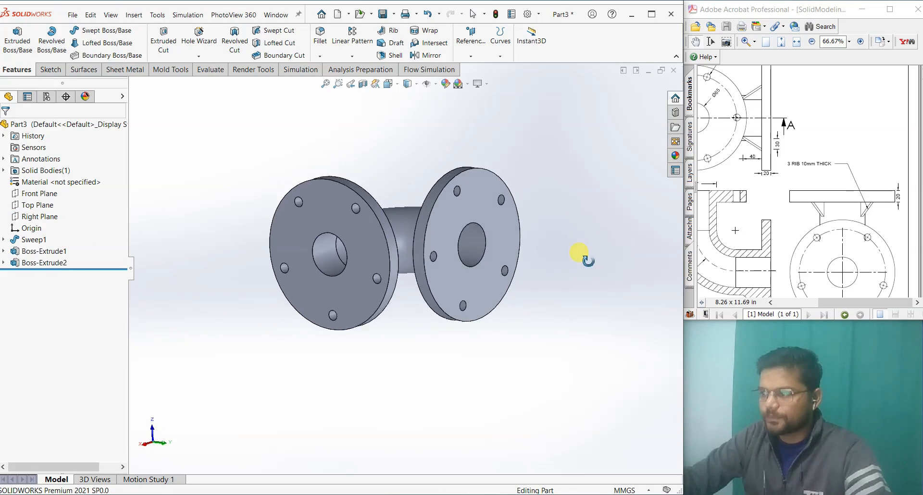
key(space)
click(282, 340)
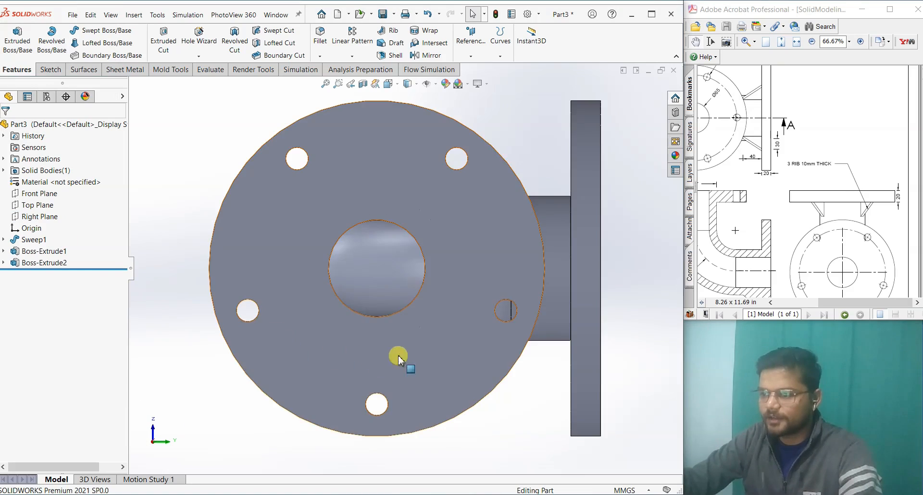
key(space)
click(29, 61)
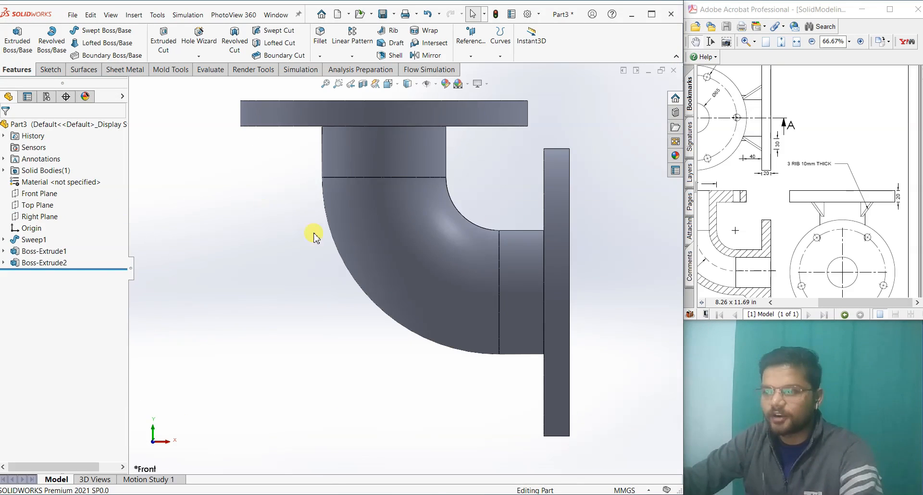
key(z)
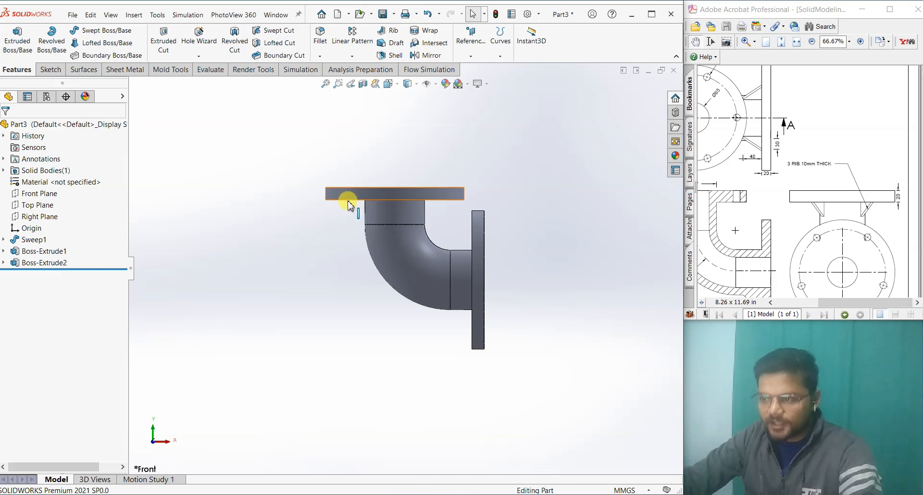
drag(757, 209, 858, 200)
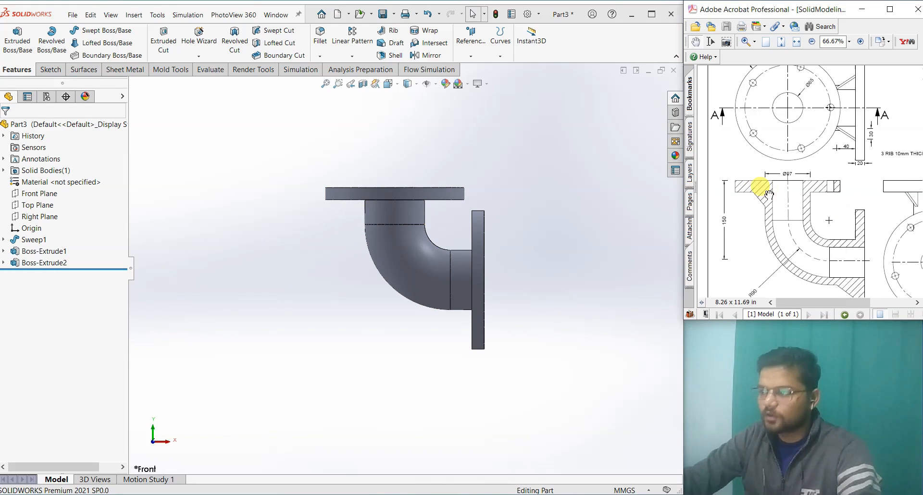
middle_drag(410, 341, 405, 301)
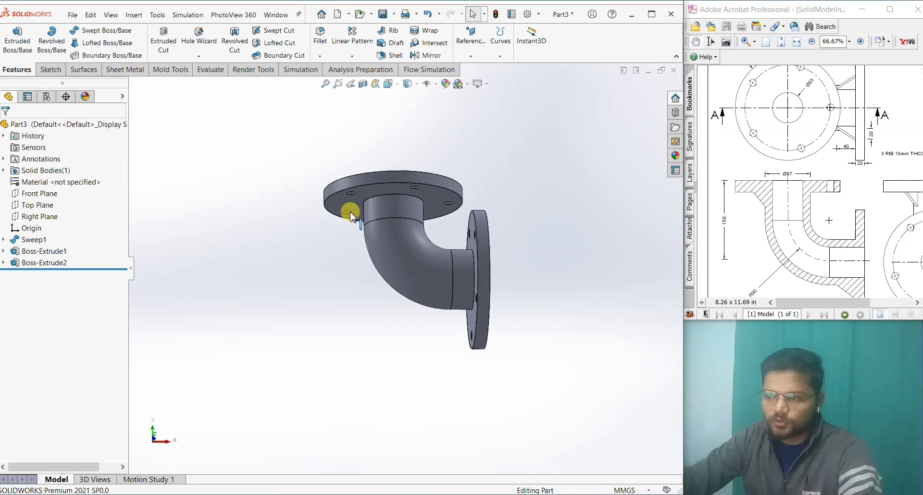
- Start a sketch on the Front Plane for the rib profile
click(39, 194)
middle_drag(356, 226, 324, 124)
click(295, 308)
click(40, 193)
click(55, 179)
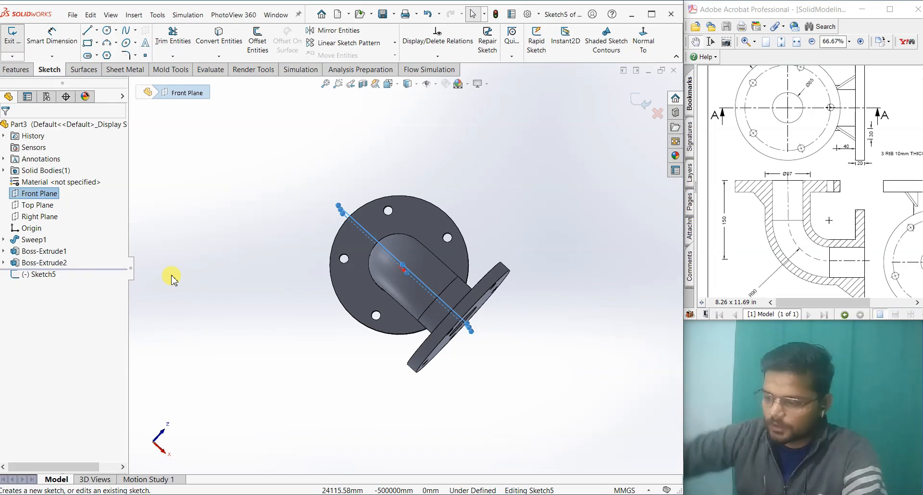
click(214, 295)
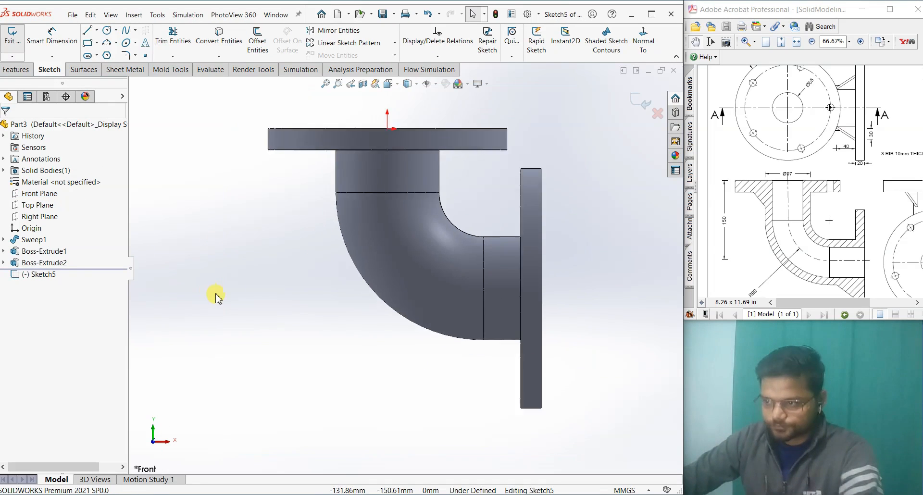
- Sketch a sloping line about 31 mm long from the upper flange's underside down towards the vertical pipe's outer wall, outside the bend
key(z)
click(93, 33)
scroll(326, 239, down, 3)
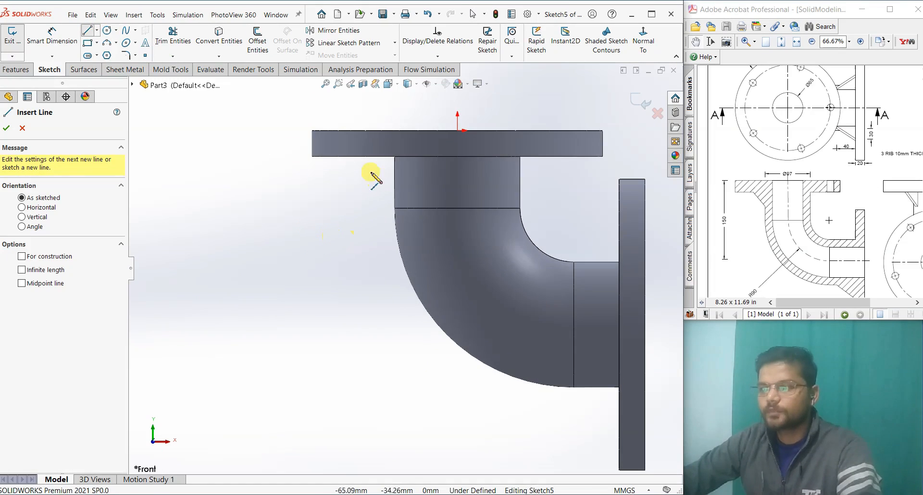
click(366, 157)
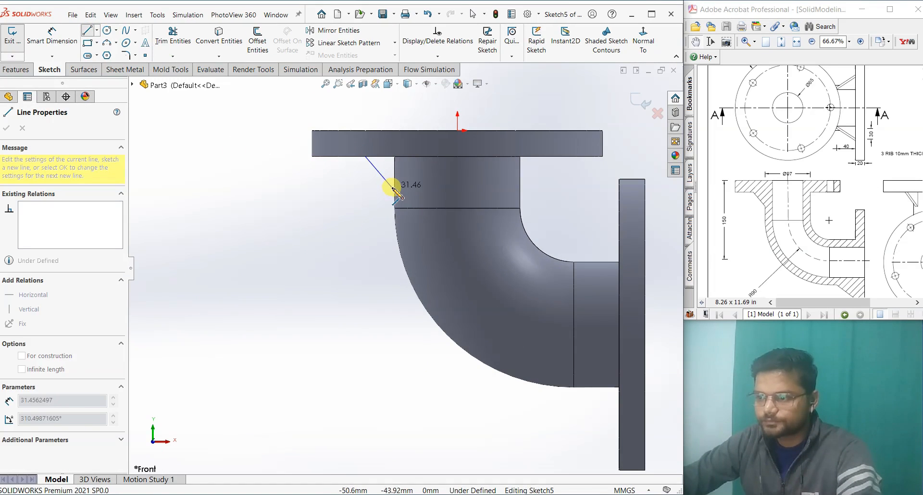
click(392, 190)
key(Escape)
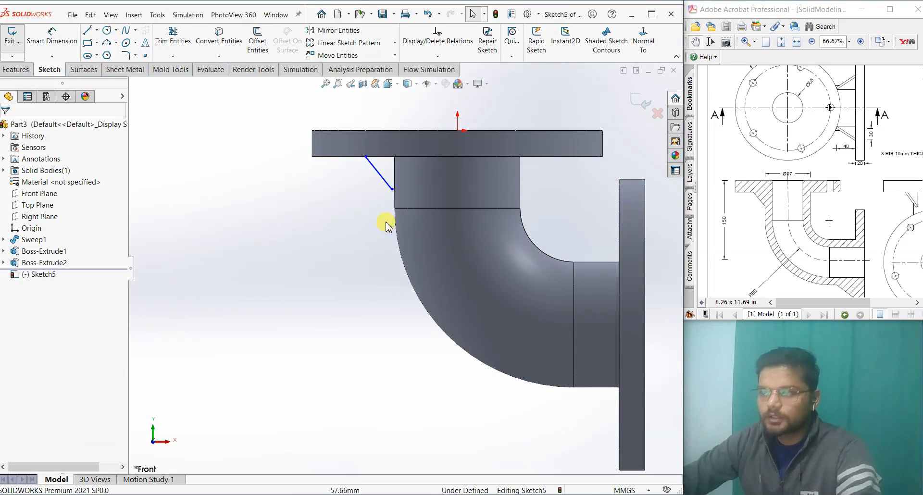
- Make the sloping line's lower endpoint coincident with the vertical pipe's outer wall edge
scroll(401, 205, down, 2)
click(401, 202)
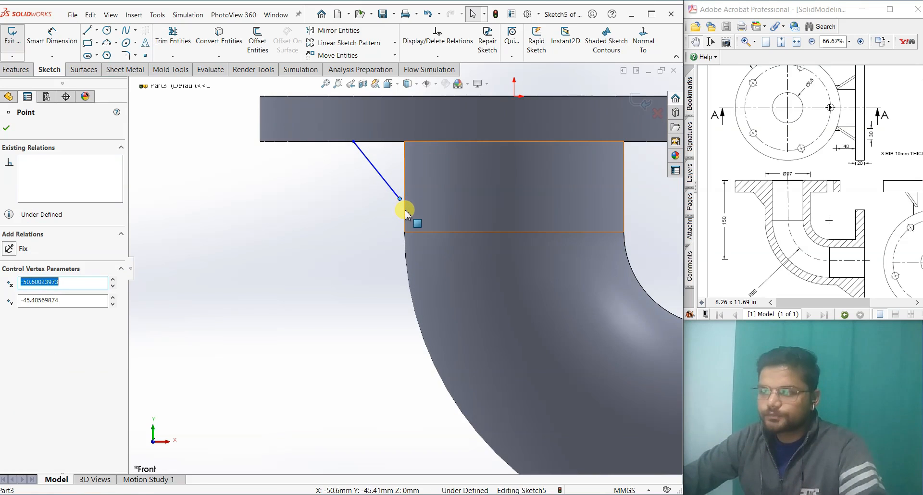
ctrl+click(404, 209)
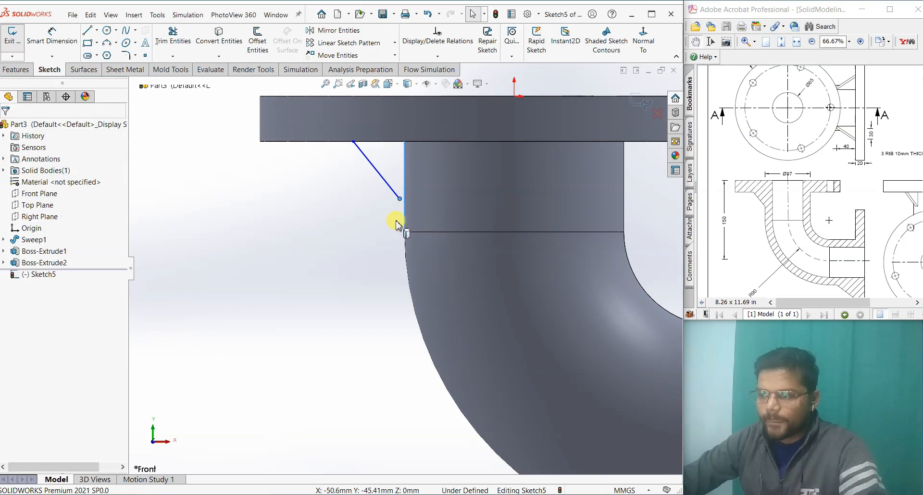
click(34, 312)
click(284, 368)
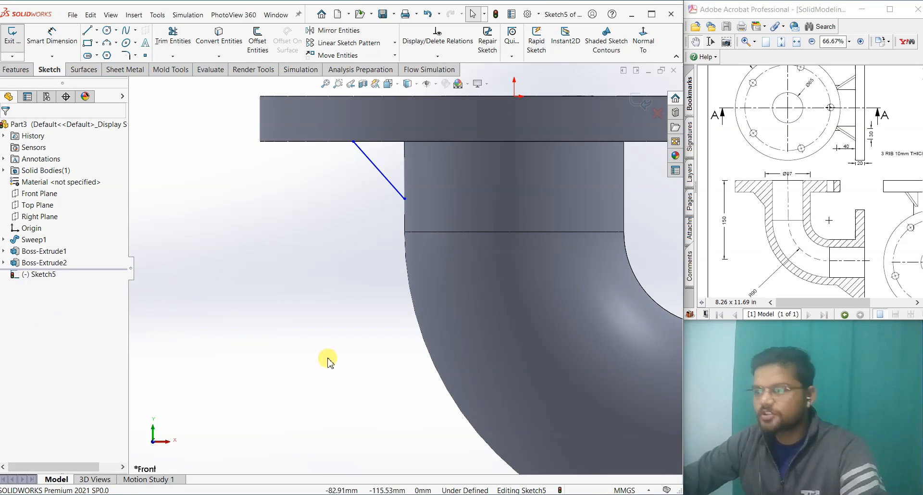
- Dimension the vertical distance between the two endpoints of the sloping rib line
right_drag(339, 394, 356, 206)
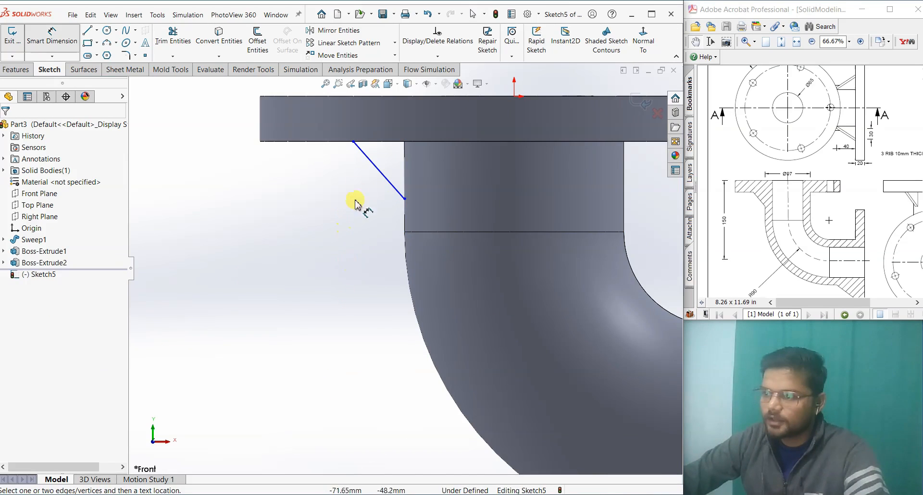
key(Escape)
click(353, 142)
click(404, 200)
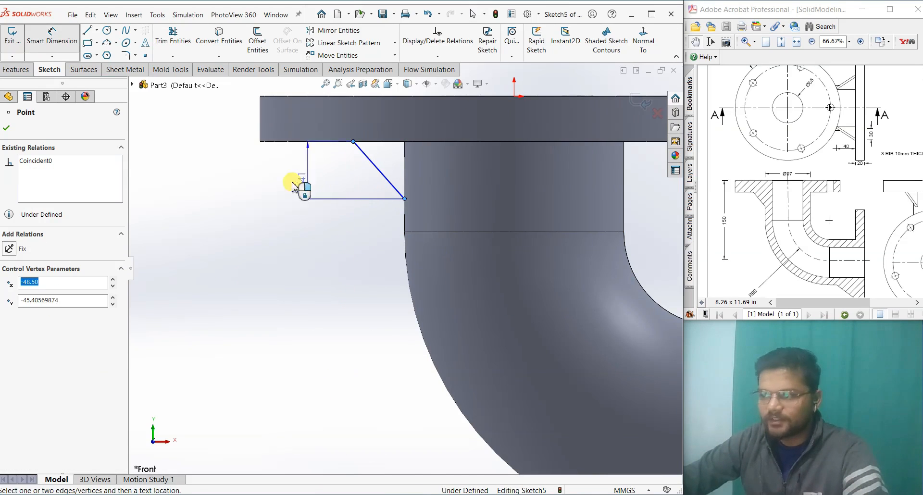
click(215, 174)
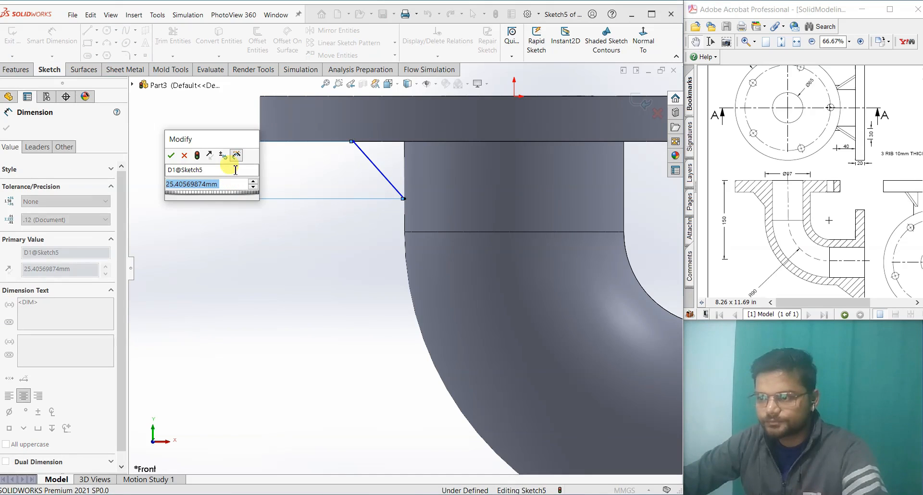
click(170, 155)
- Dimension the horizontal distance between the sloping rib line's endpoints
click(353, 142)
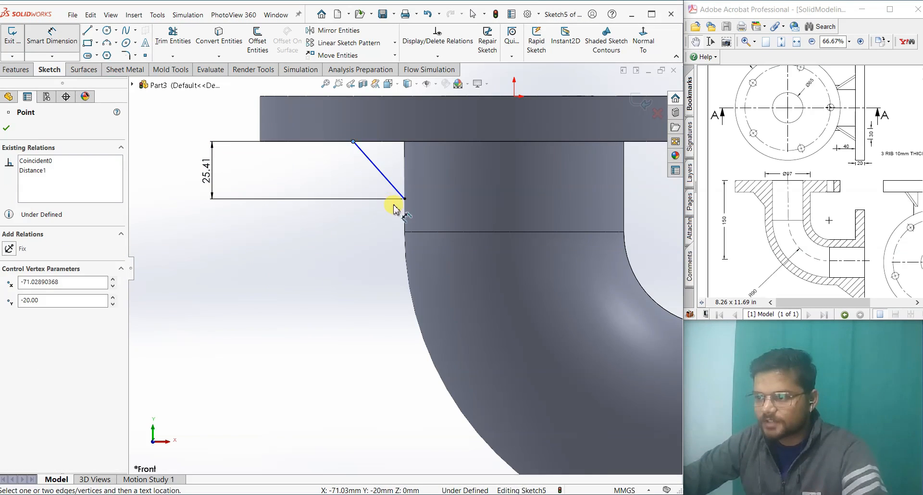
click(404, 198)
click(384, 297)
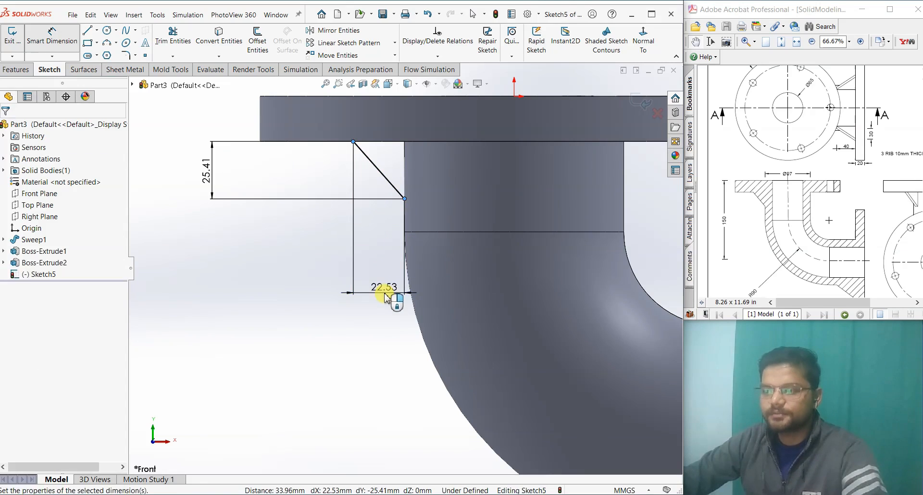
click(352, 277)
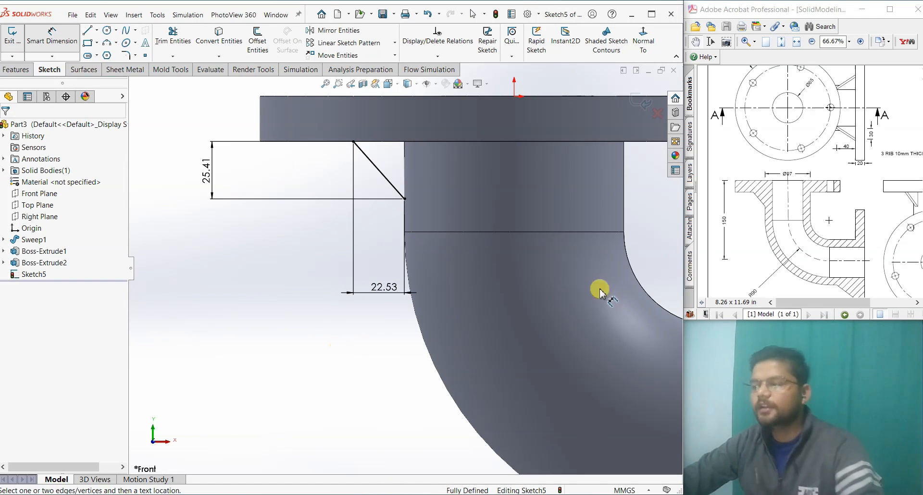
- Set the rib line's horizontal distance to 30 mm and its vertical distance to 40 mm, following the drawing
drag(766, 249, 731, 257)
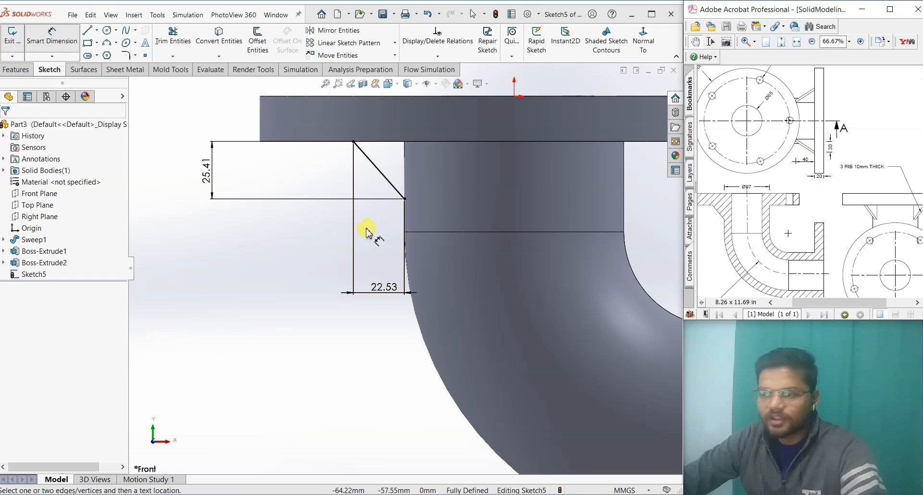
click(383, 290)
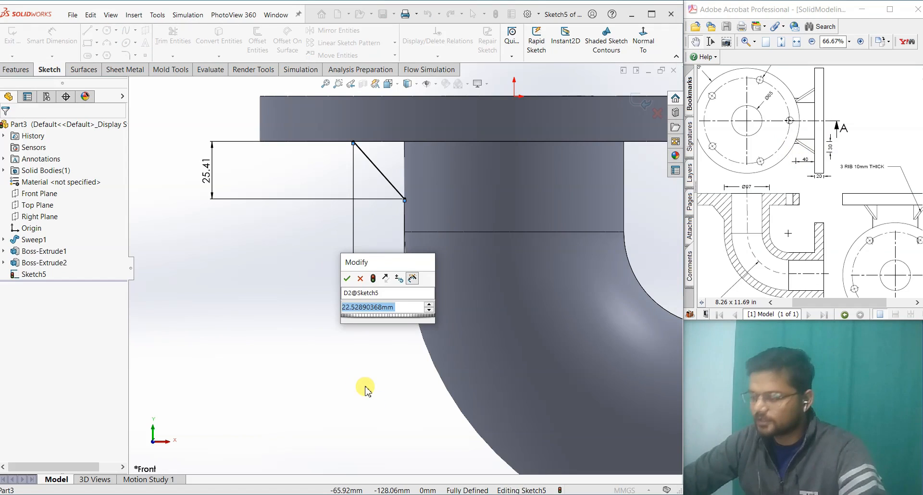
text(30)
key(Return)
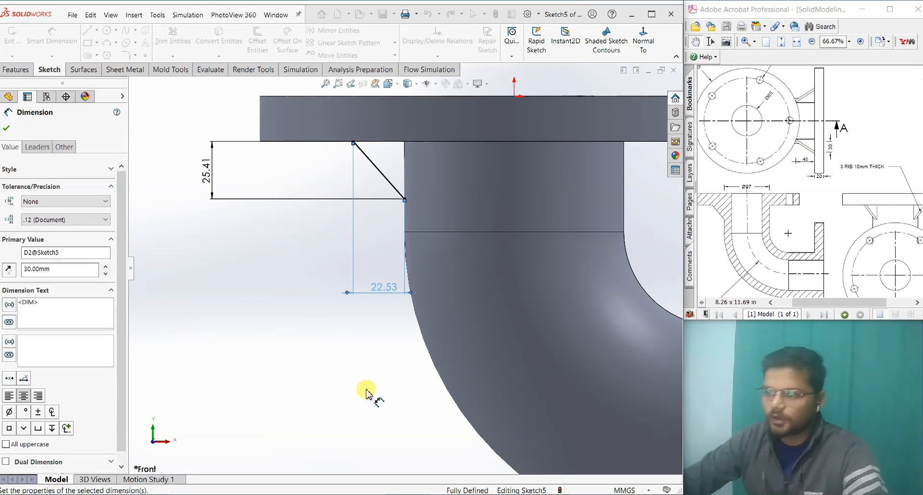
key(Escape)
double_click(187, 190)
text(40)
key(Return)
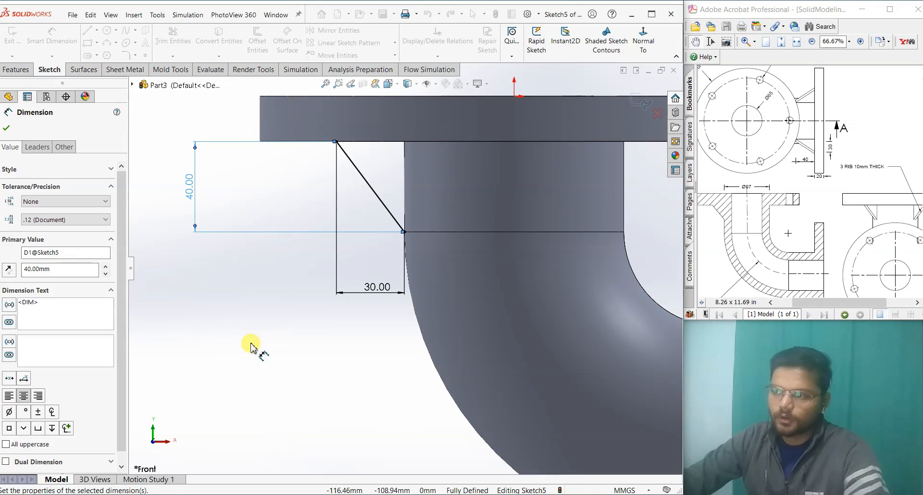
- Finish the rib sketch and create a 10 mm thick Rib from its line, thickened on both sides and extruded parallel to the sketch
key(z)
key(z)
click(641, 102)
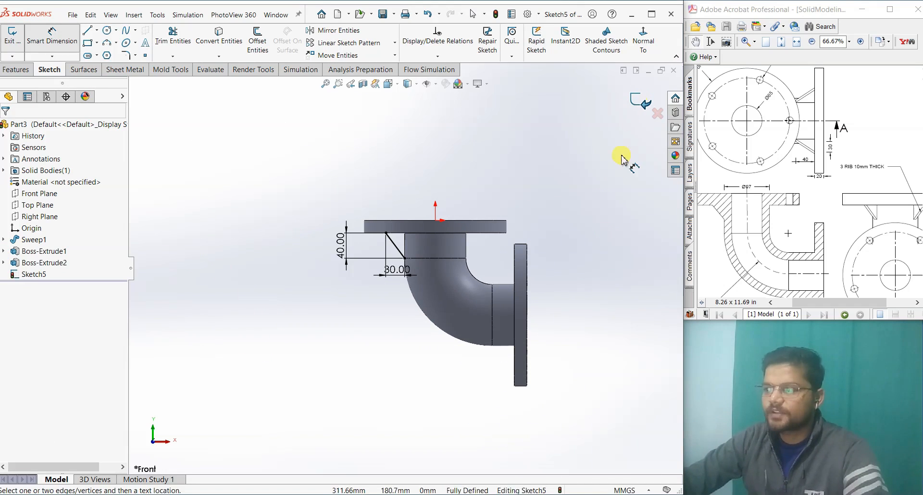
middle_drag(612, 371, 585, 218)
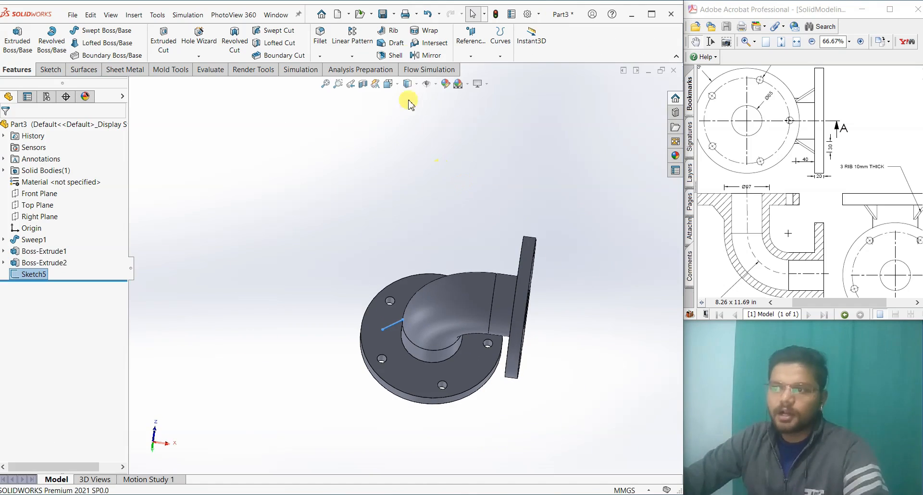
click(393, 30)
scroll(365, 332, down, 3)
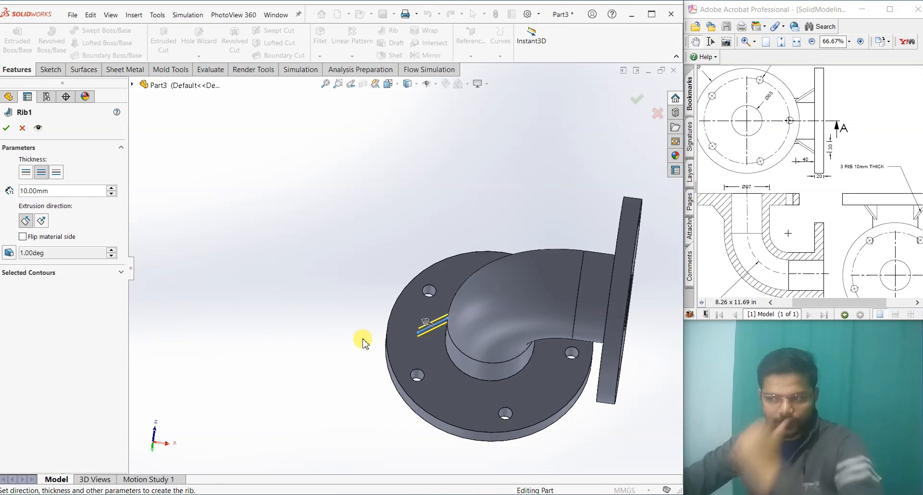
scroll(363, 342, down, 3)
middle_drag(481, 319, 585, 313)
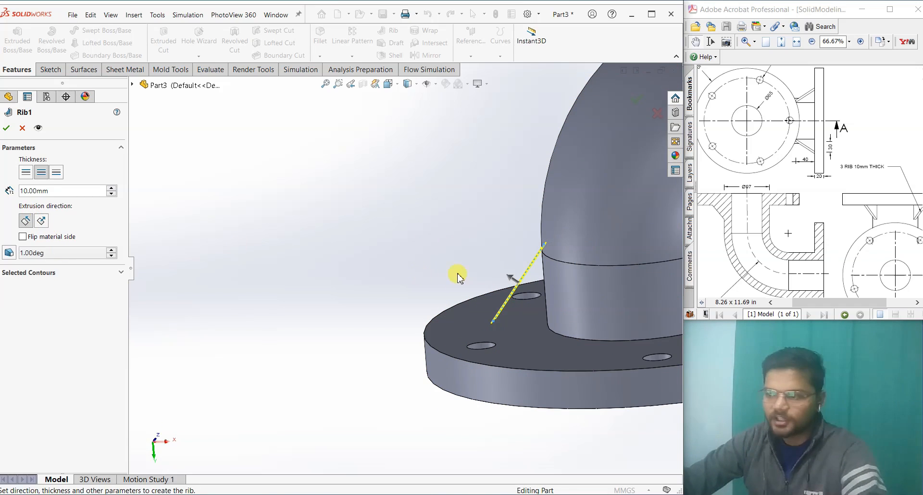
click(6, 127)
- Start a circular pattern of the rib, using the flange's outer circular edge on the rib side as the axis reference
scroll(375, 319, up, 3)
middle_drag(398, 313, 304, 283)
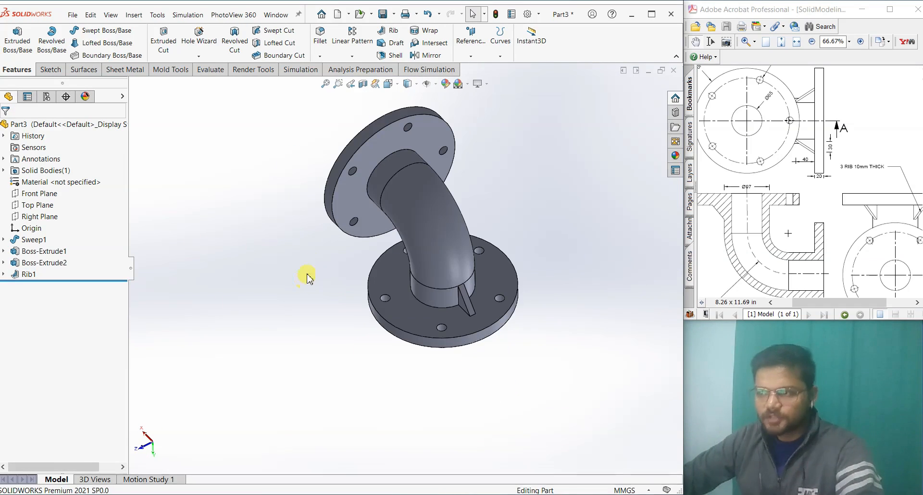
click(351, 56)
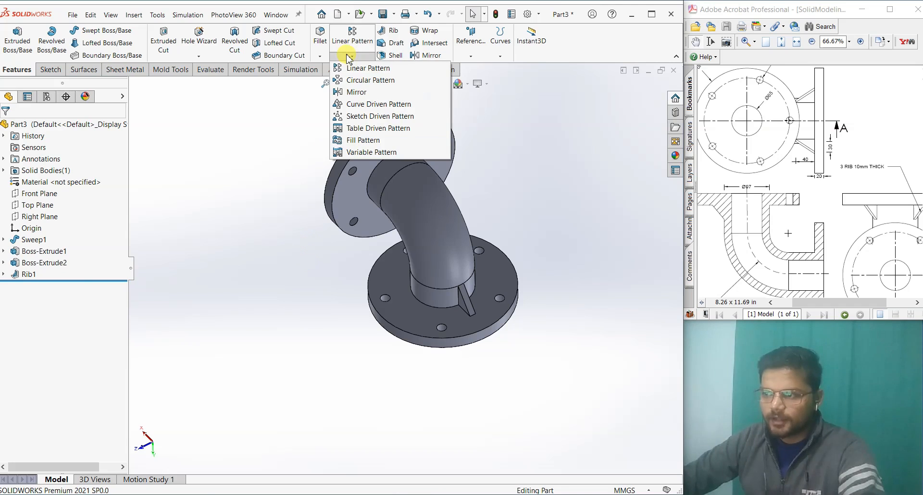
click(358, 80)
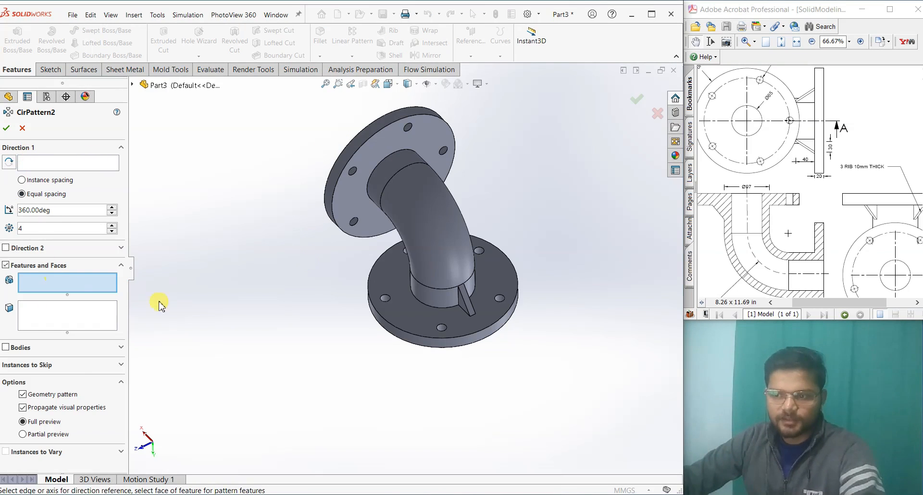
scroll(459, 317, down, 3)
click(475, 288)
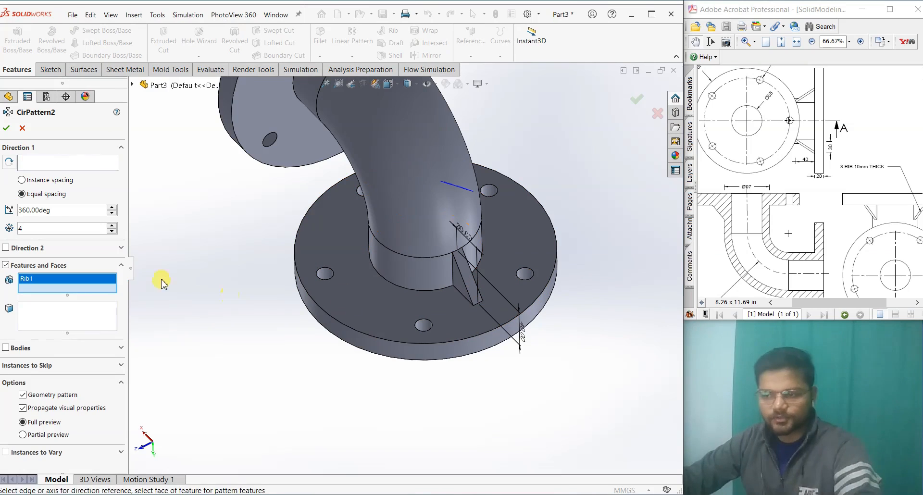
click(49, 167)
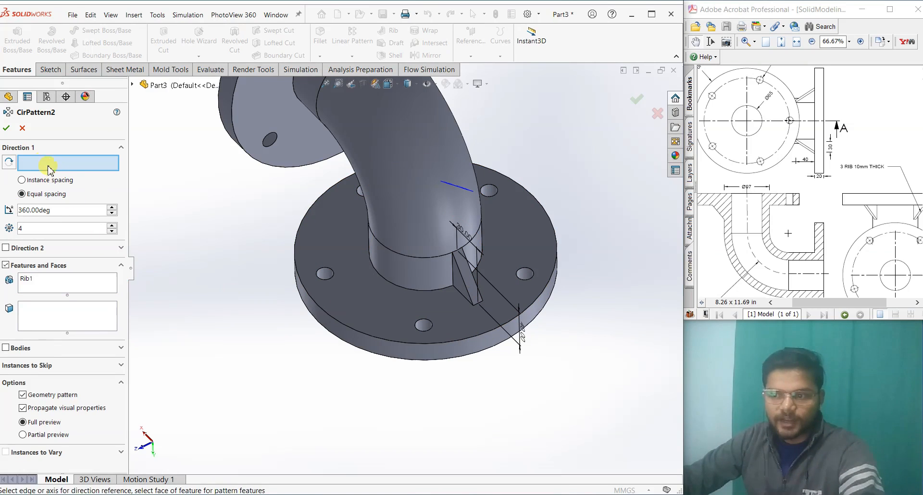
click(383, 342)
middle_drag(361, 398, 356, 364)
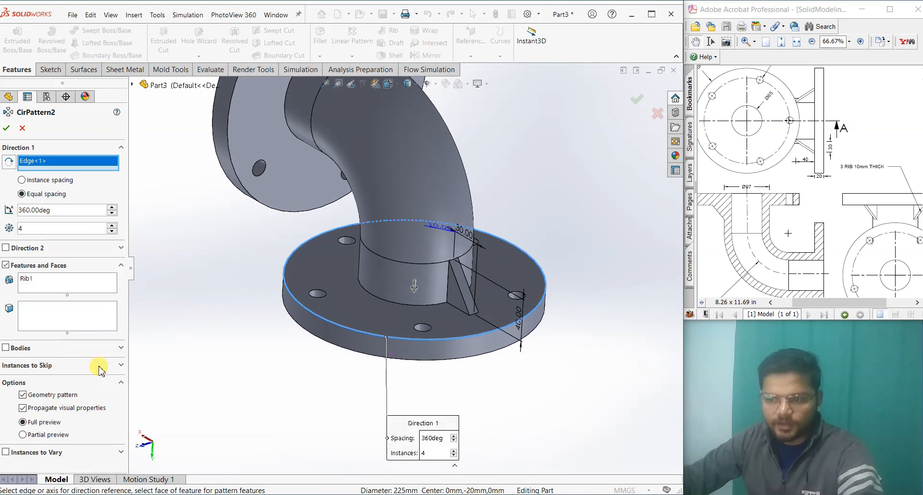
- Turn off the geometry pattern option and complete the circular pattern with 3 ribs equally spaced over 360 degrees
click(22, 395)
middle_drag(268, 345, 96, 298)
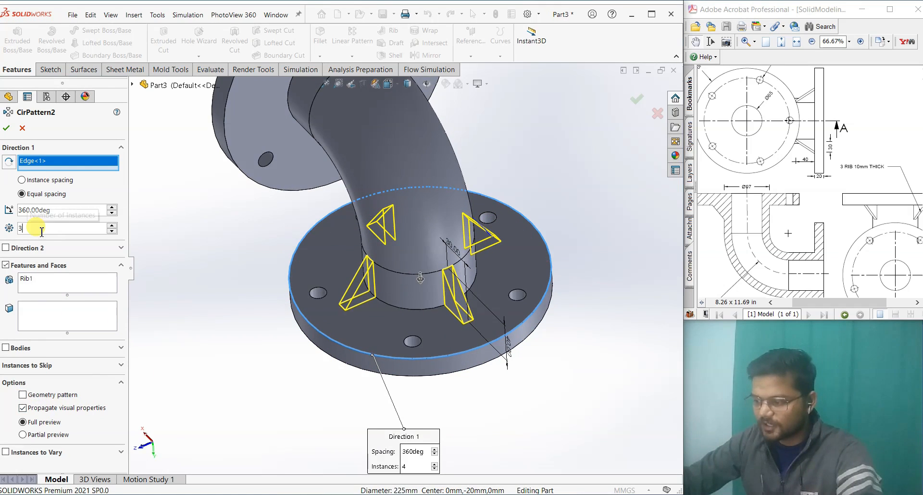
text(3)
key(Return)
middle_drag(213, 293, 8, 156)
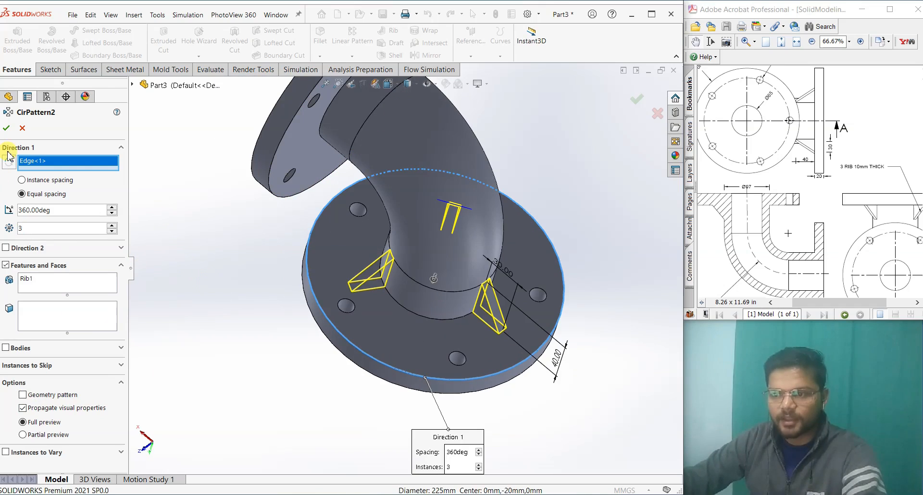
click(11, 128)
middle_drag(280, 392, 325, 412)
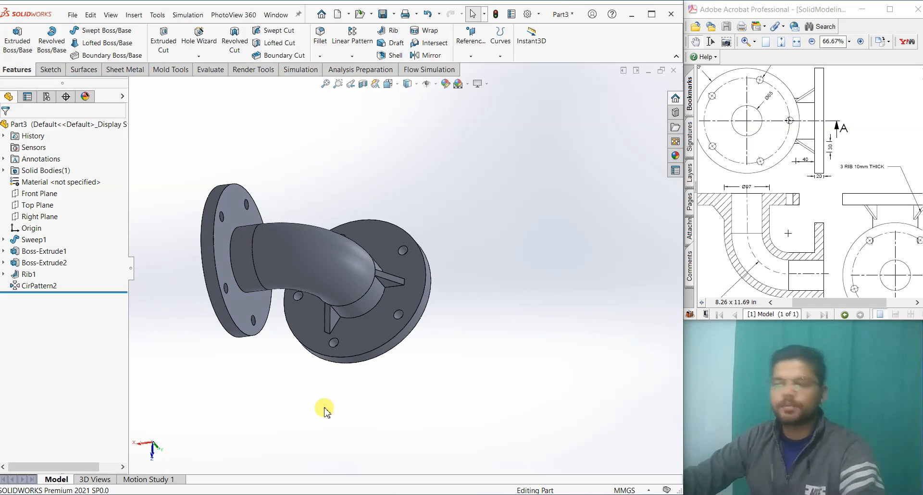